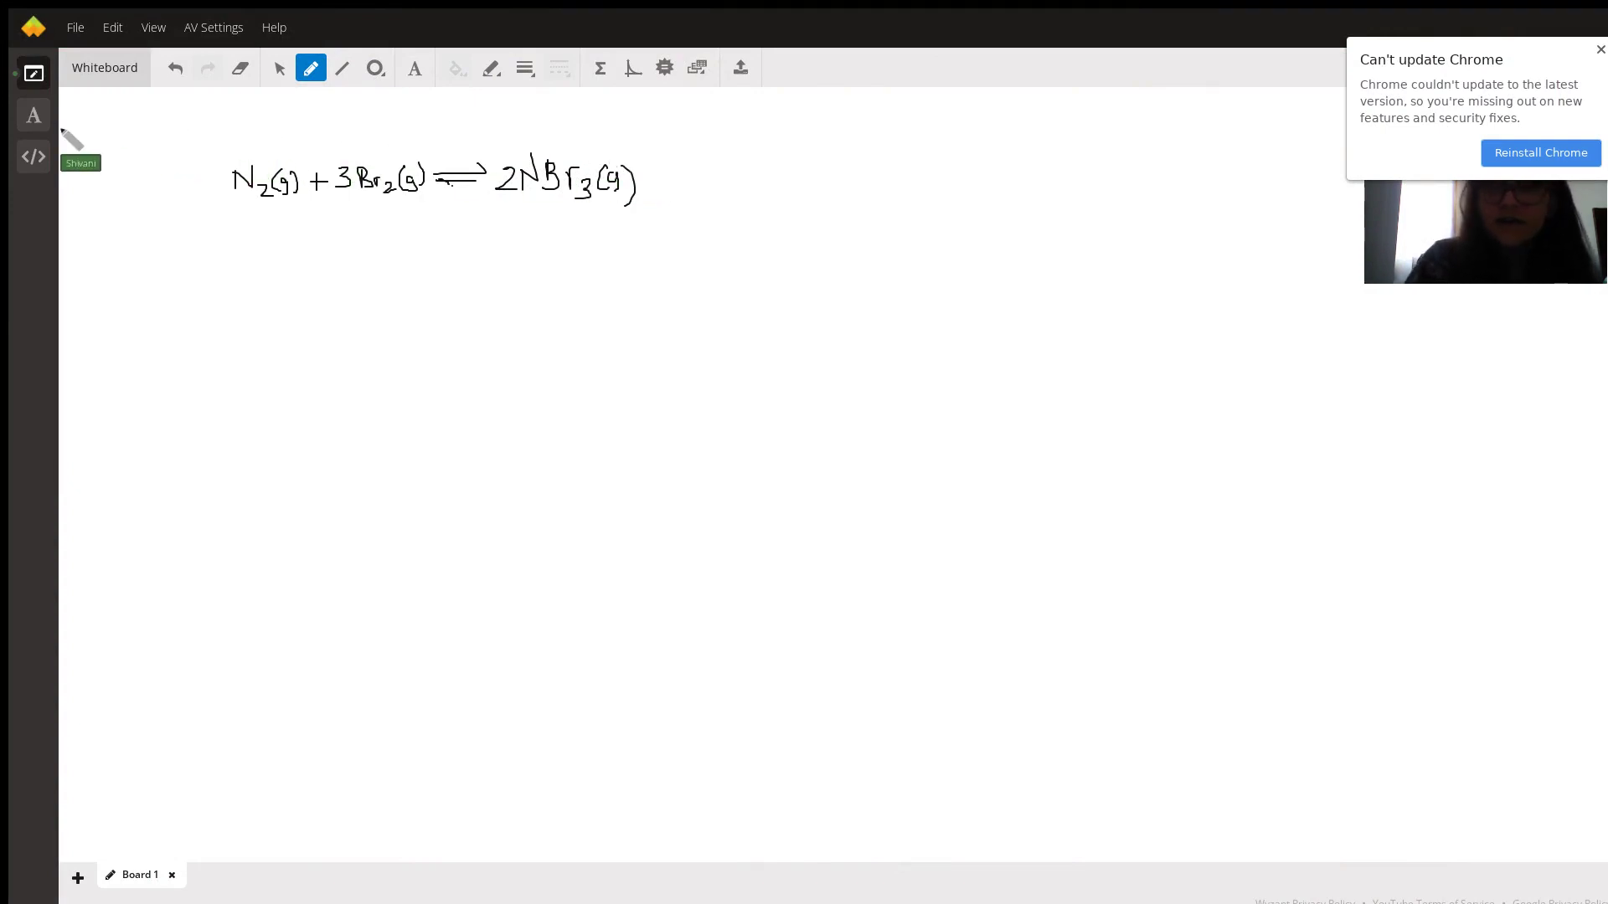
Add the row labels Initial, Change and Equilibrium down the left below the equation
click(34, 115)
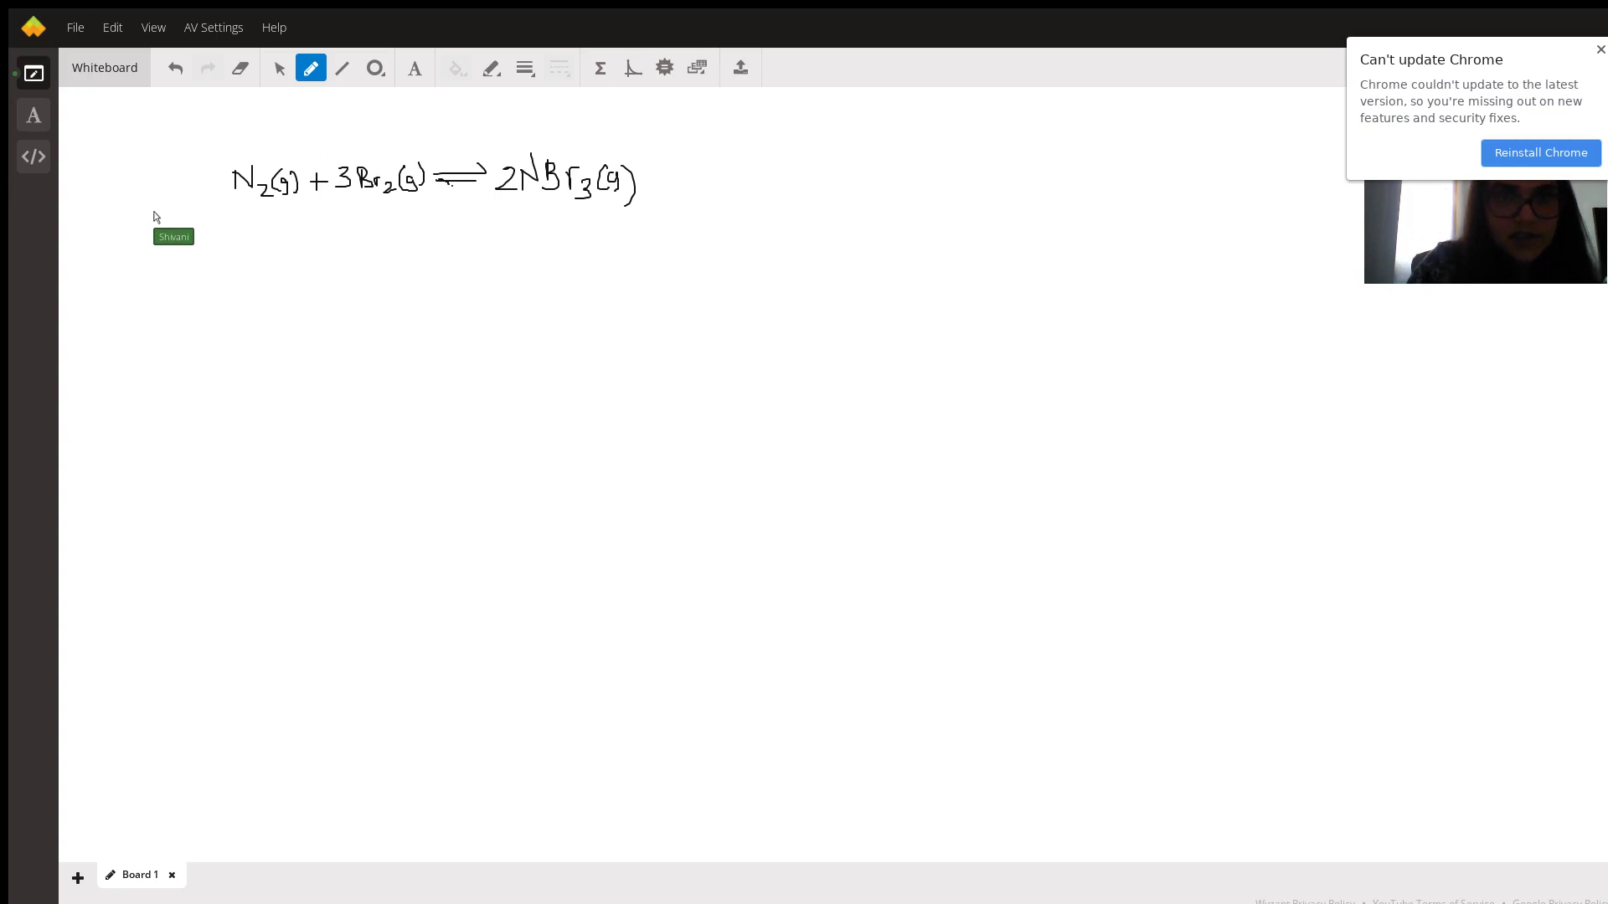
click(135, 223)
text(Initial)
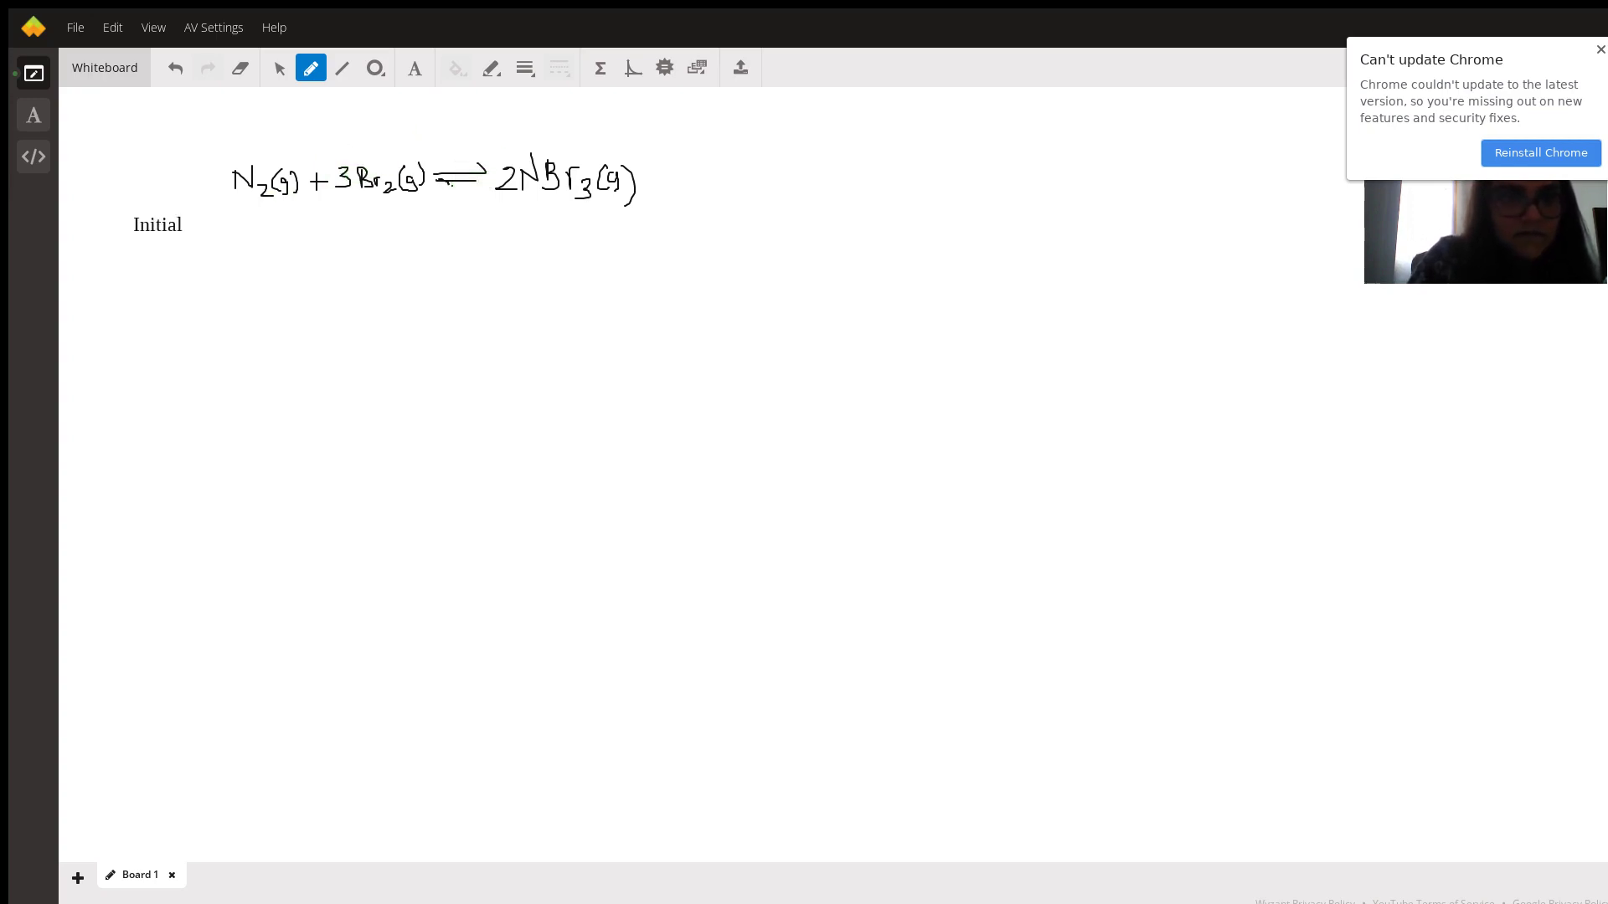
click(135, 295)
text(Change)
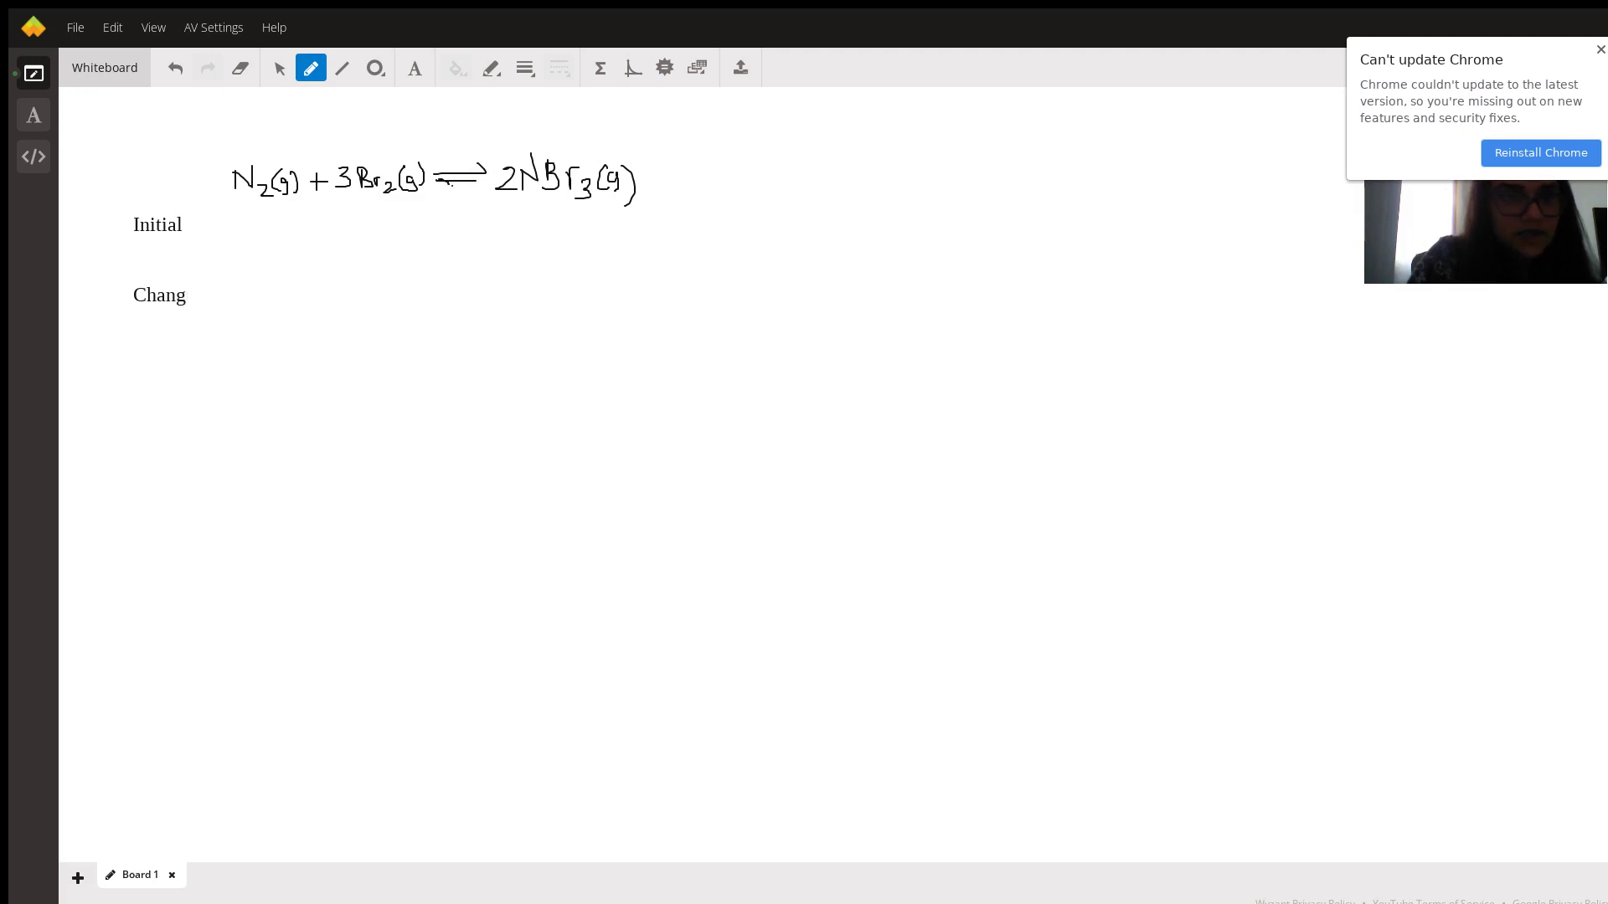
click(136, 349)
text(Equilibrium)
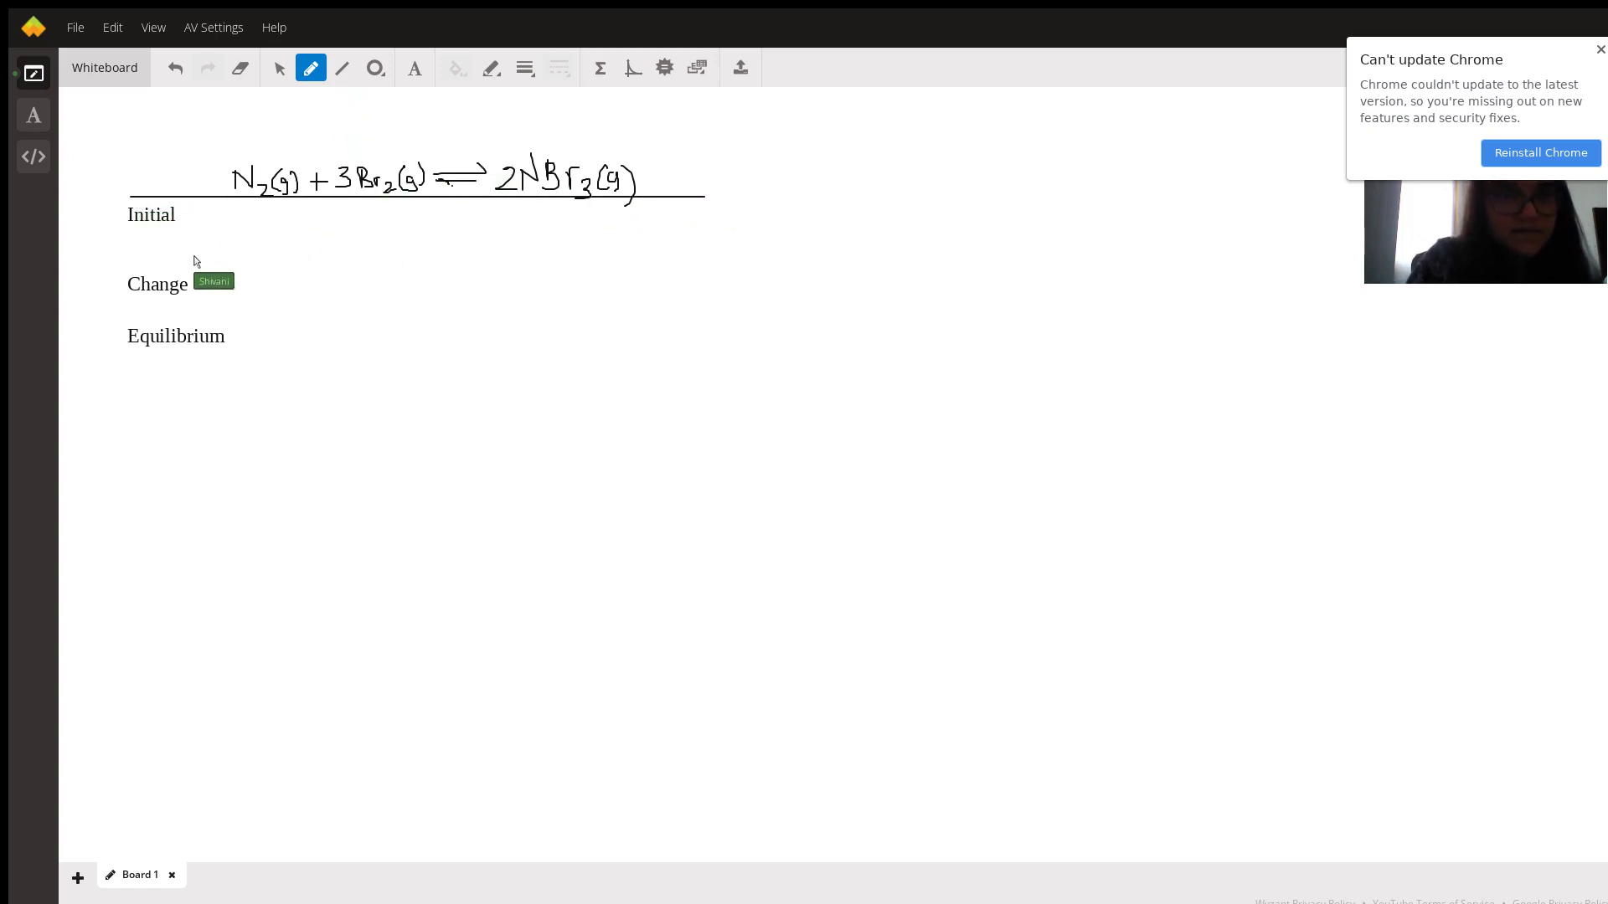
Rule two horizontal lines between the rows and vertical dividers after the labels and N2 columns
drag(128, 246, 729, 245)
drag(131, 311, 750, 318)
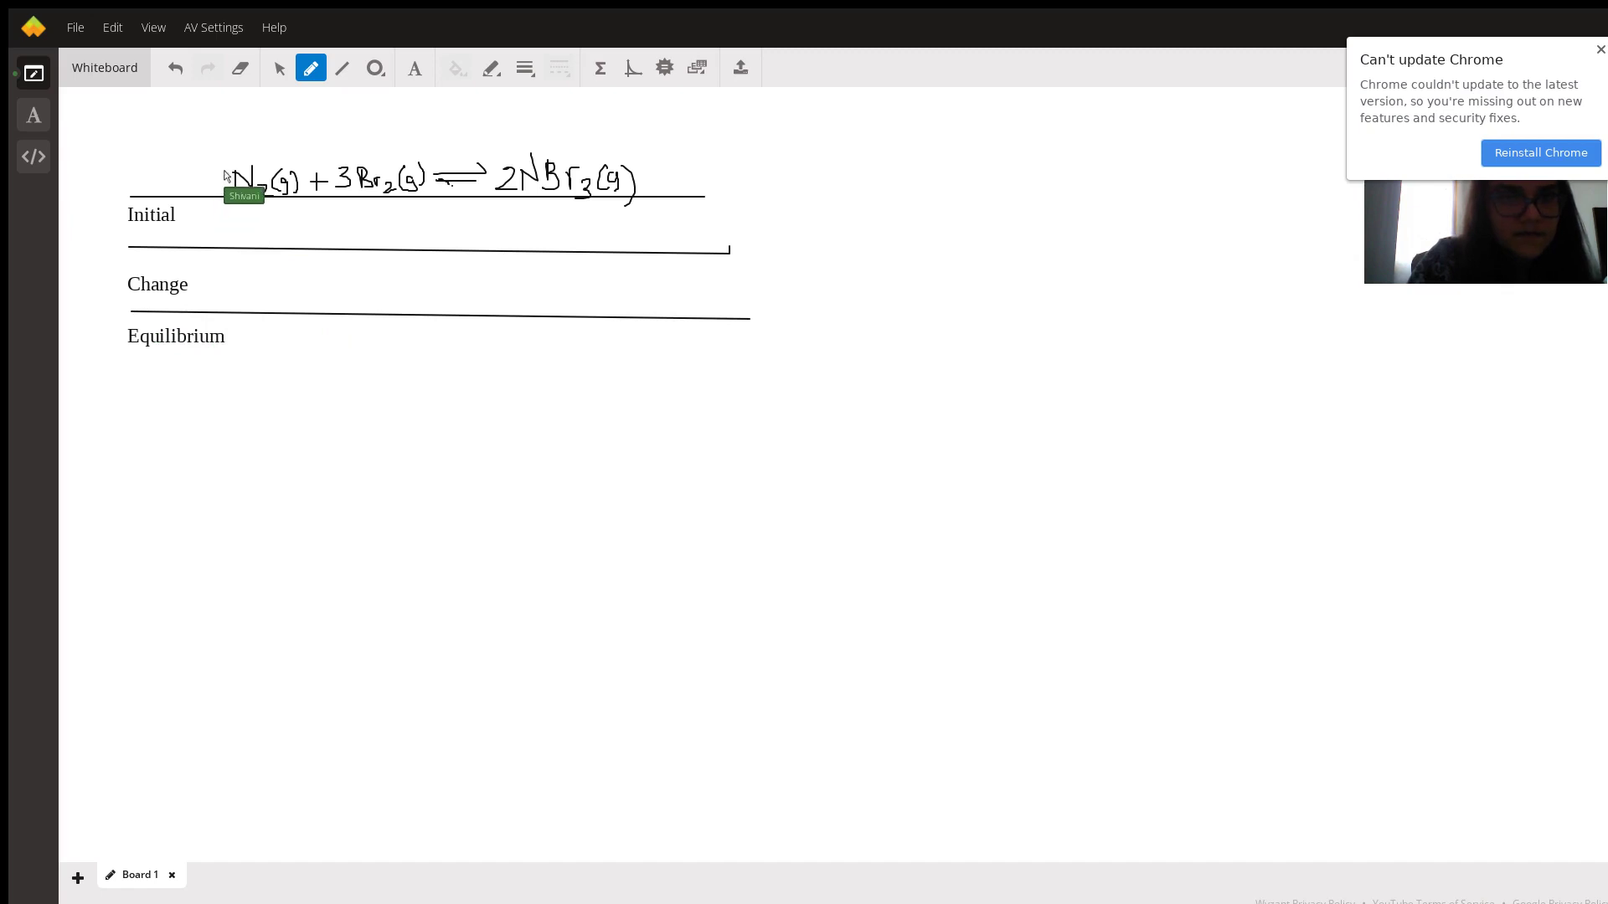
drag(224, 161, 225, 366)
drag(320, 154, 320, 366)
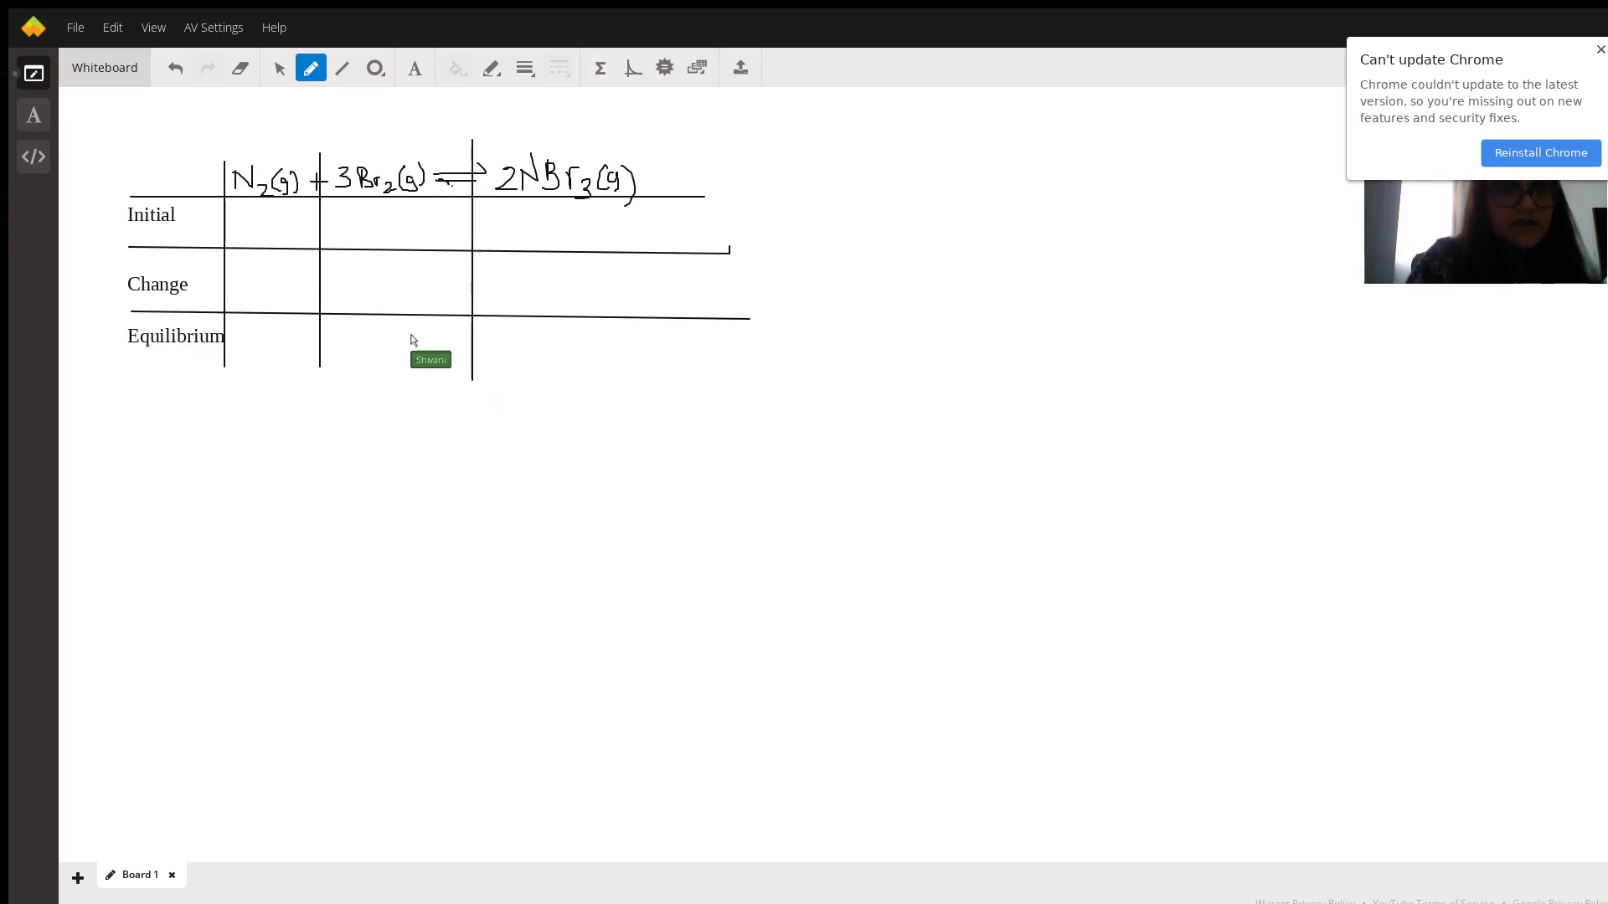
click(34, 115)
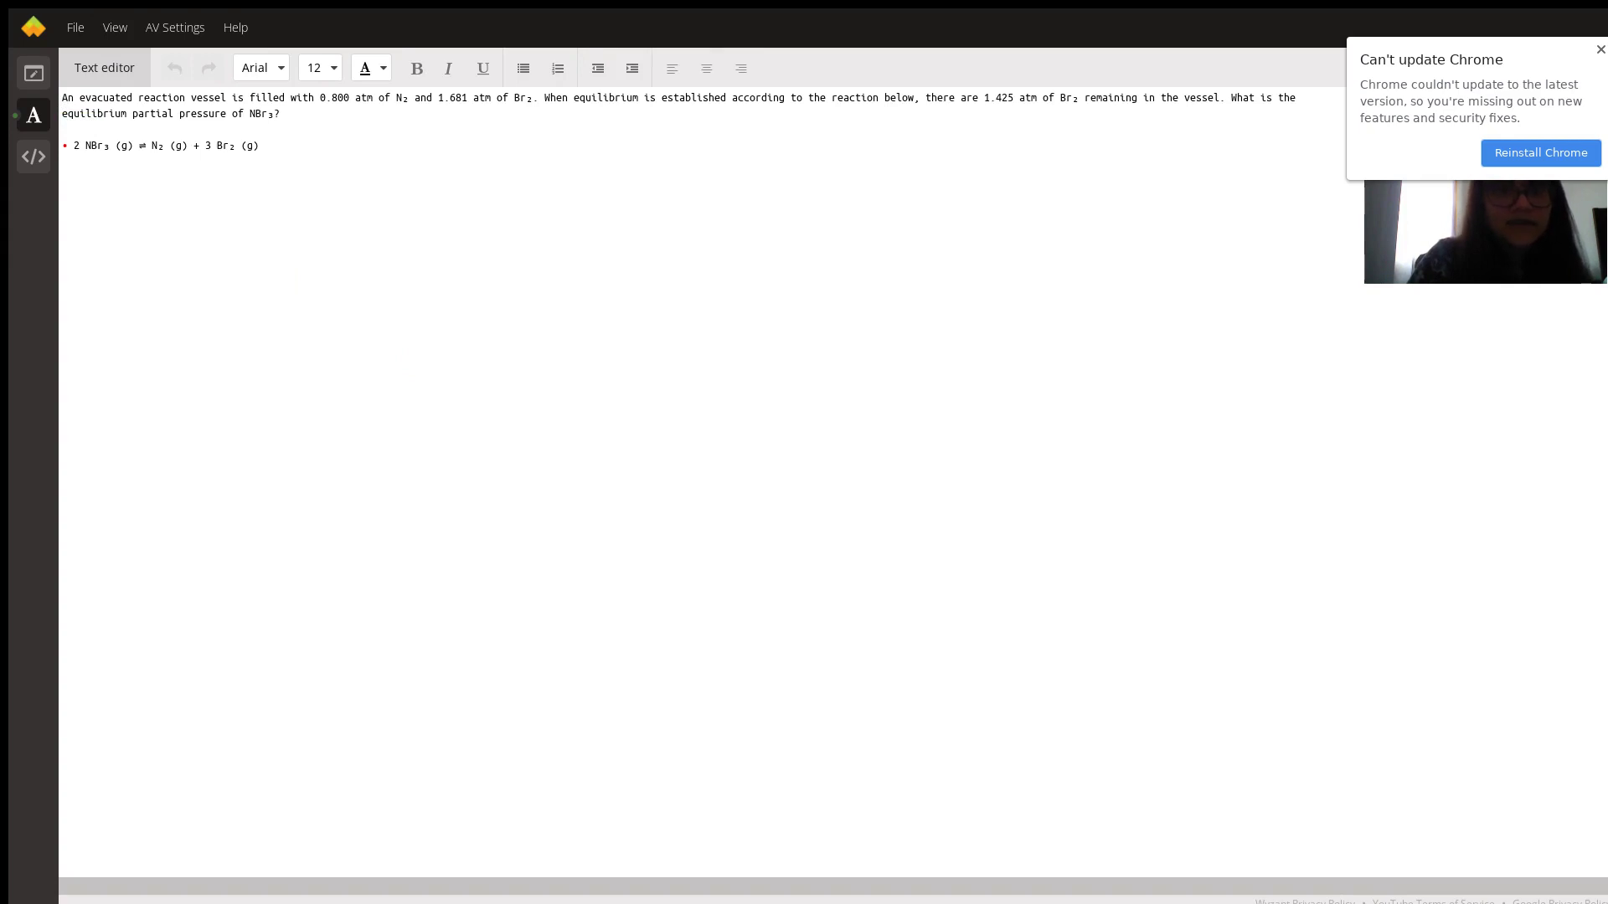
click(33, 74)
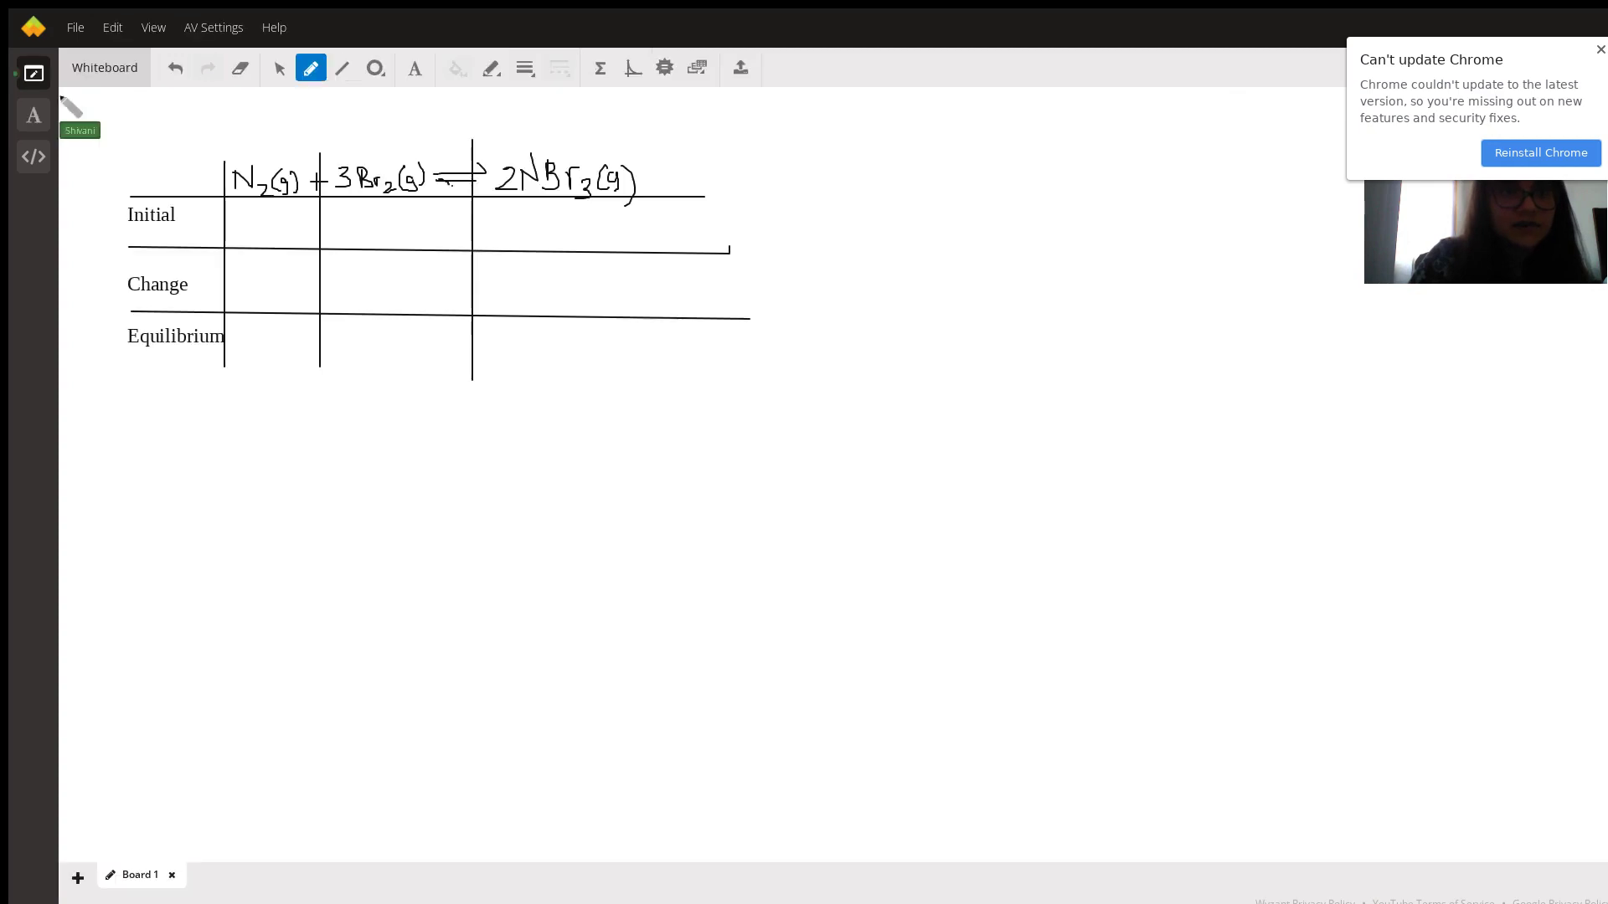
Enter the initial N2 pressure 0.800 in its table cell
click(232, 219)
text(0.800)
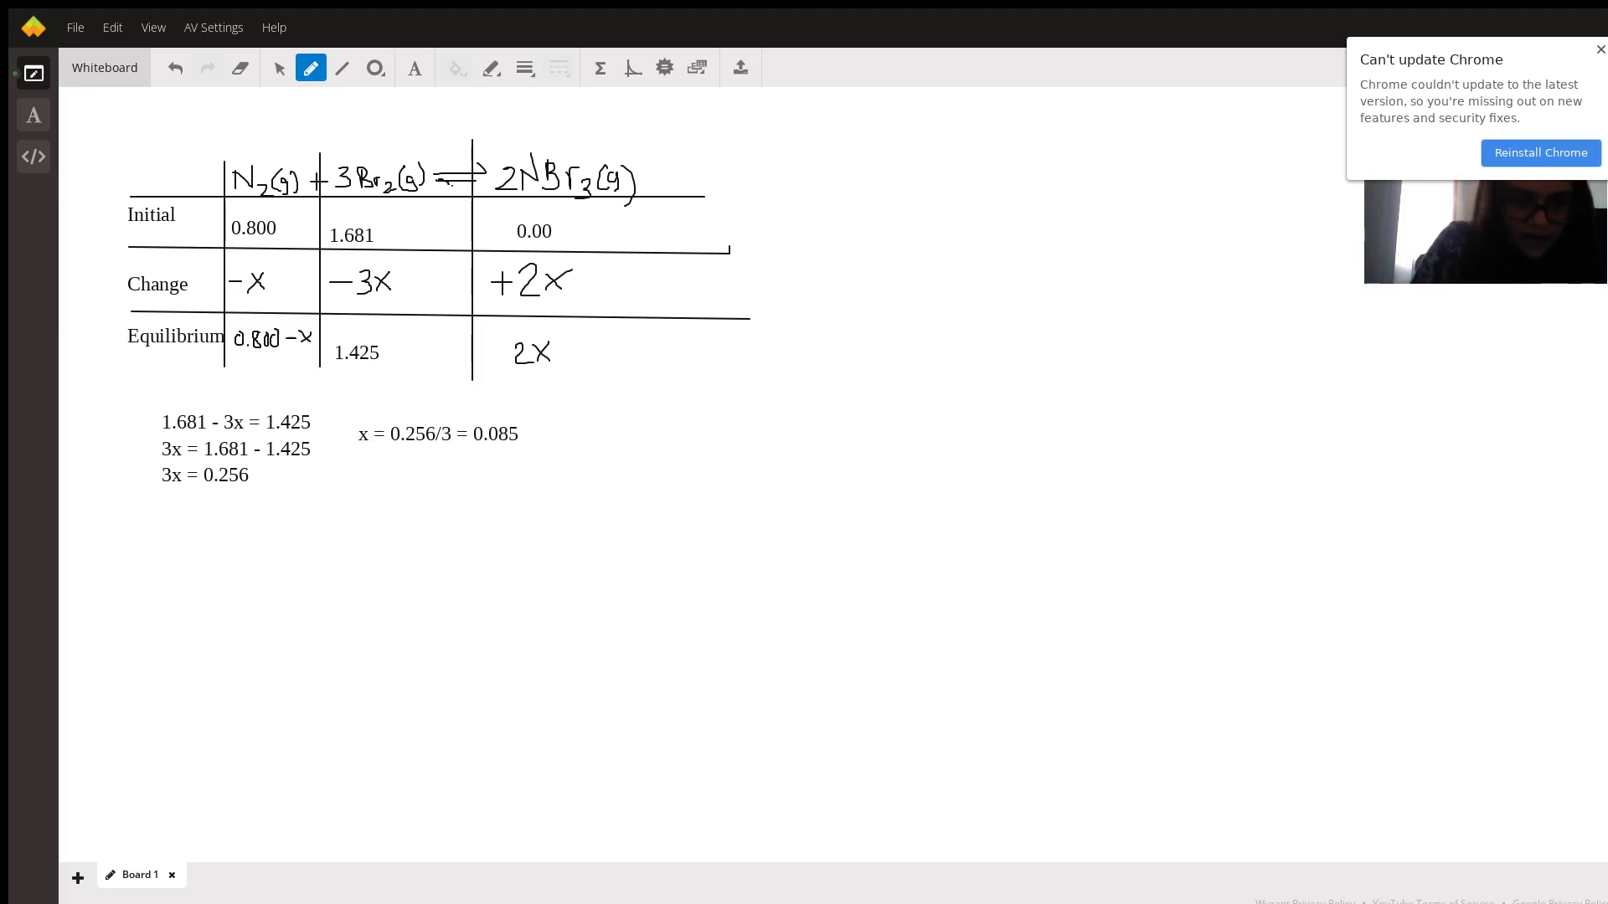
Extend the value of x to 0.08533 by adding more decimal places
text(333)
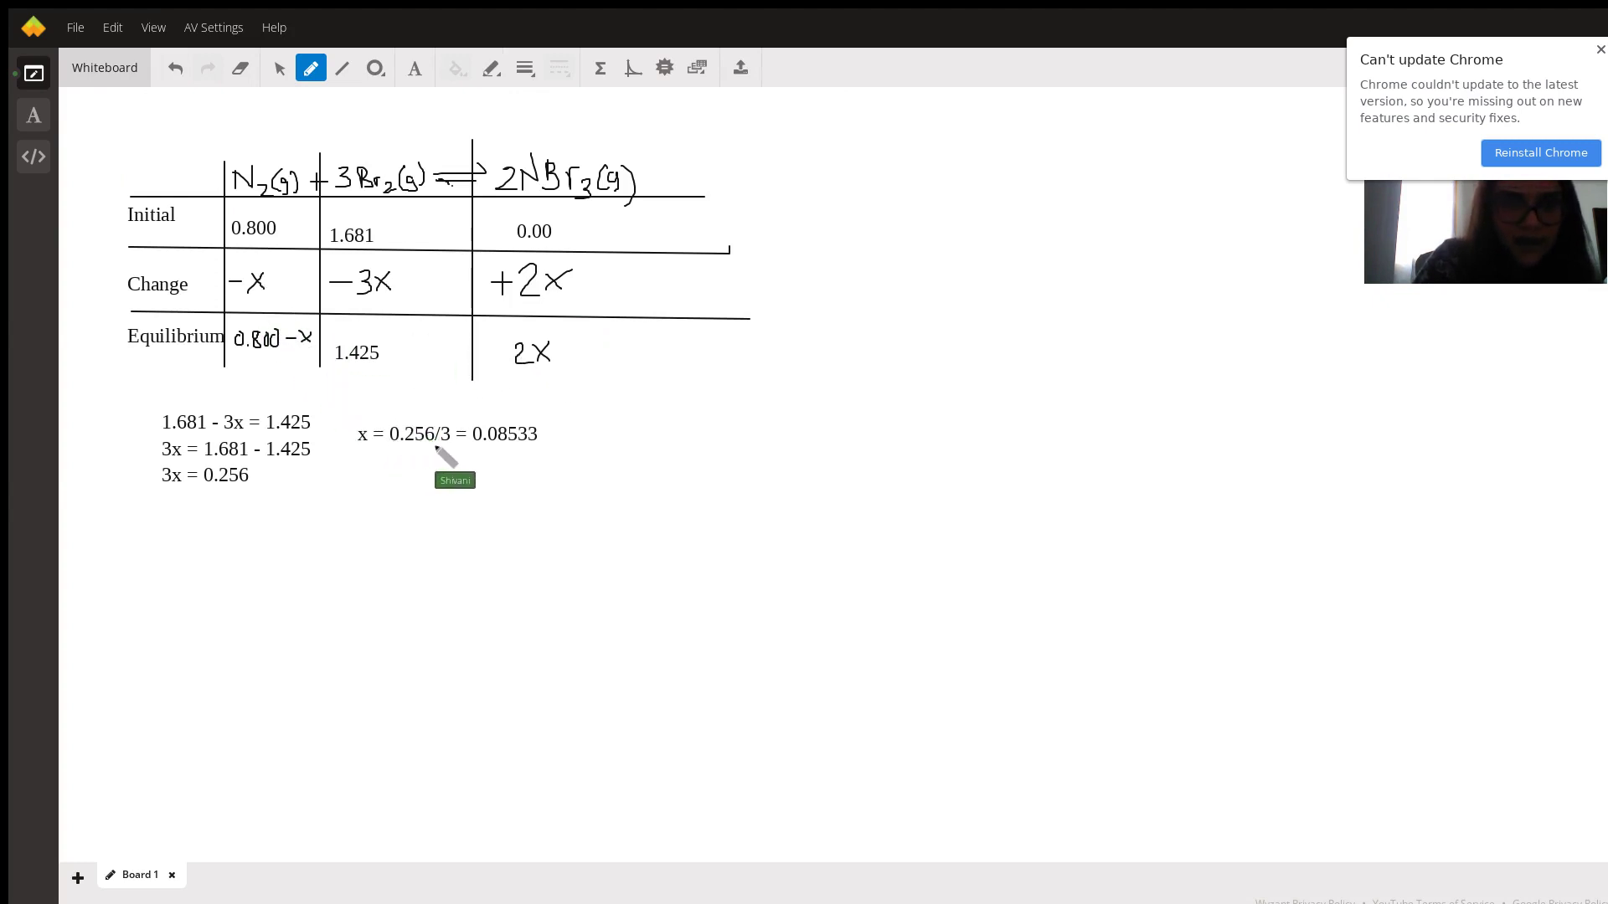
Underline x's result and write NBr3's equilibrium partial pressure as 2x = 2(0.08533) = 1.7066 atm
drag(360, 448, 521, 443)
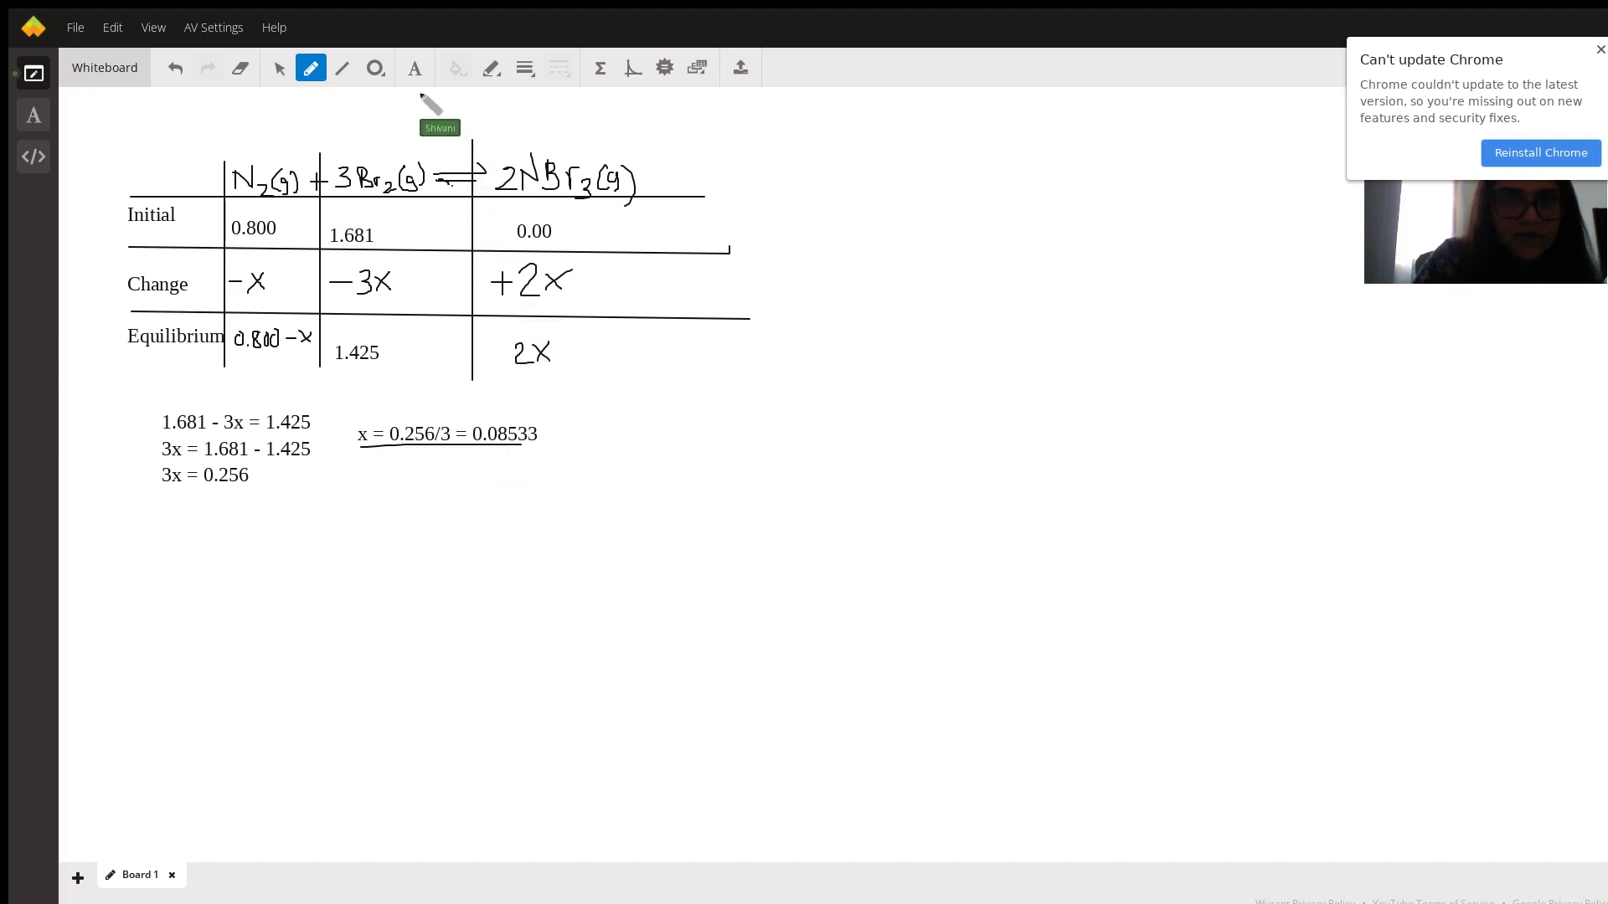
click(634, 374)
text(Equilibr)
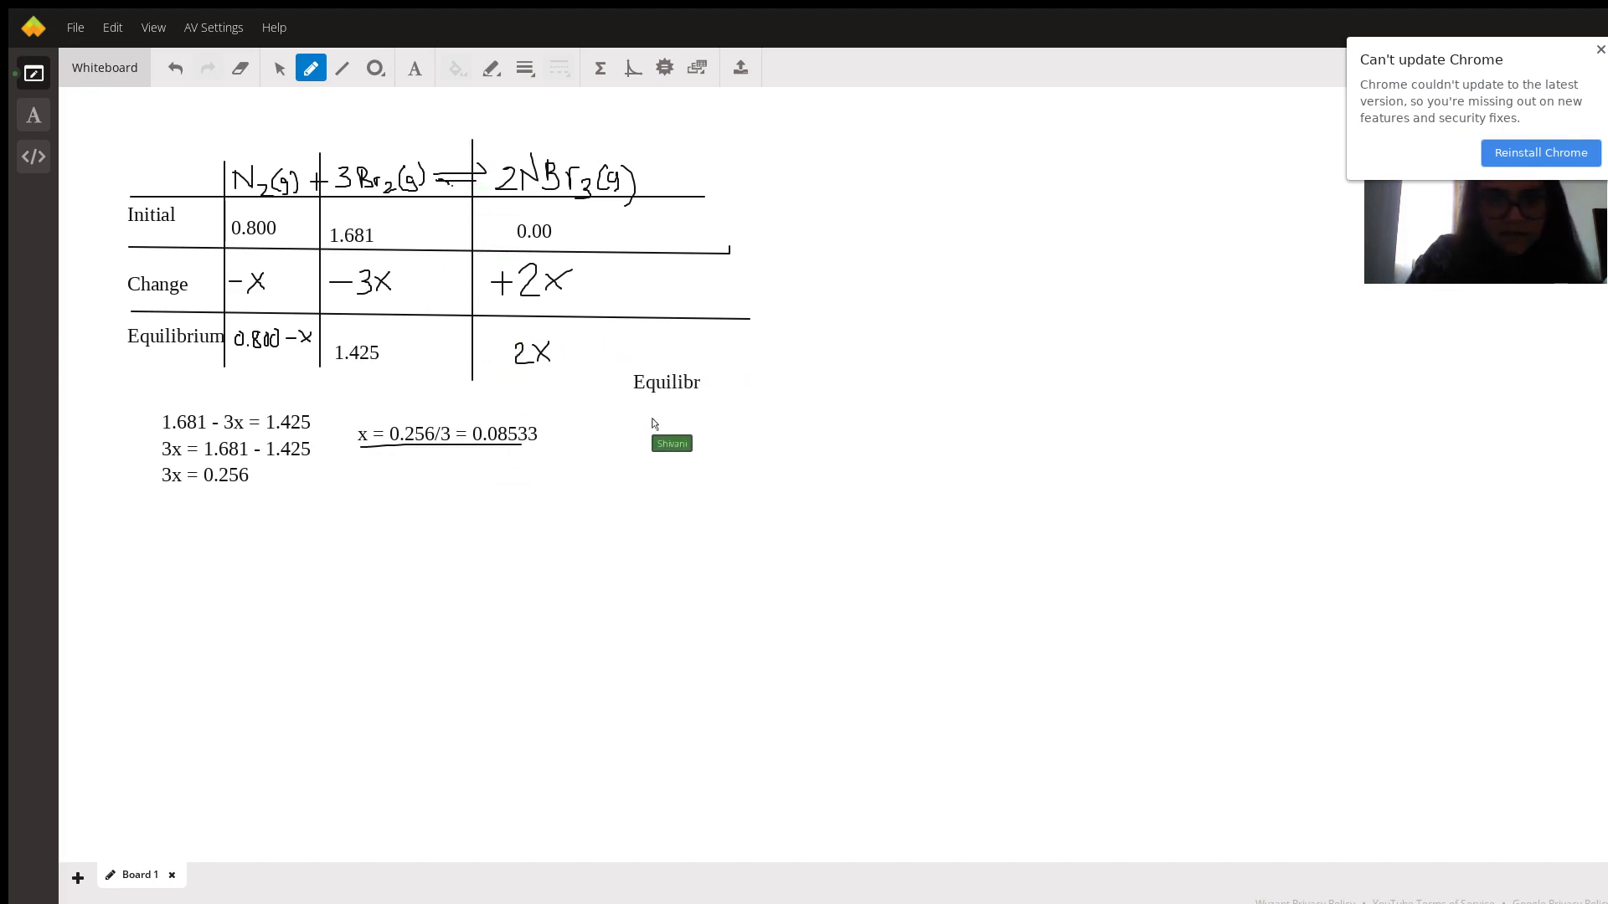
text(ium partial pressure NBr3)
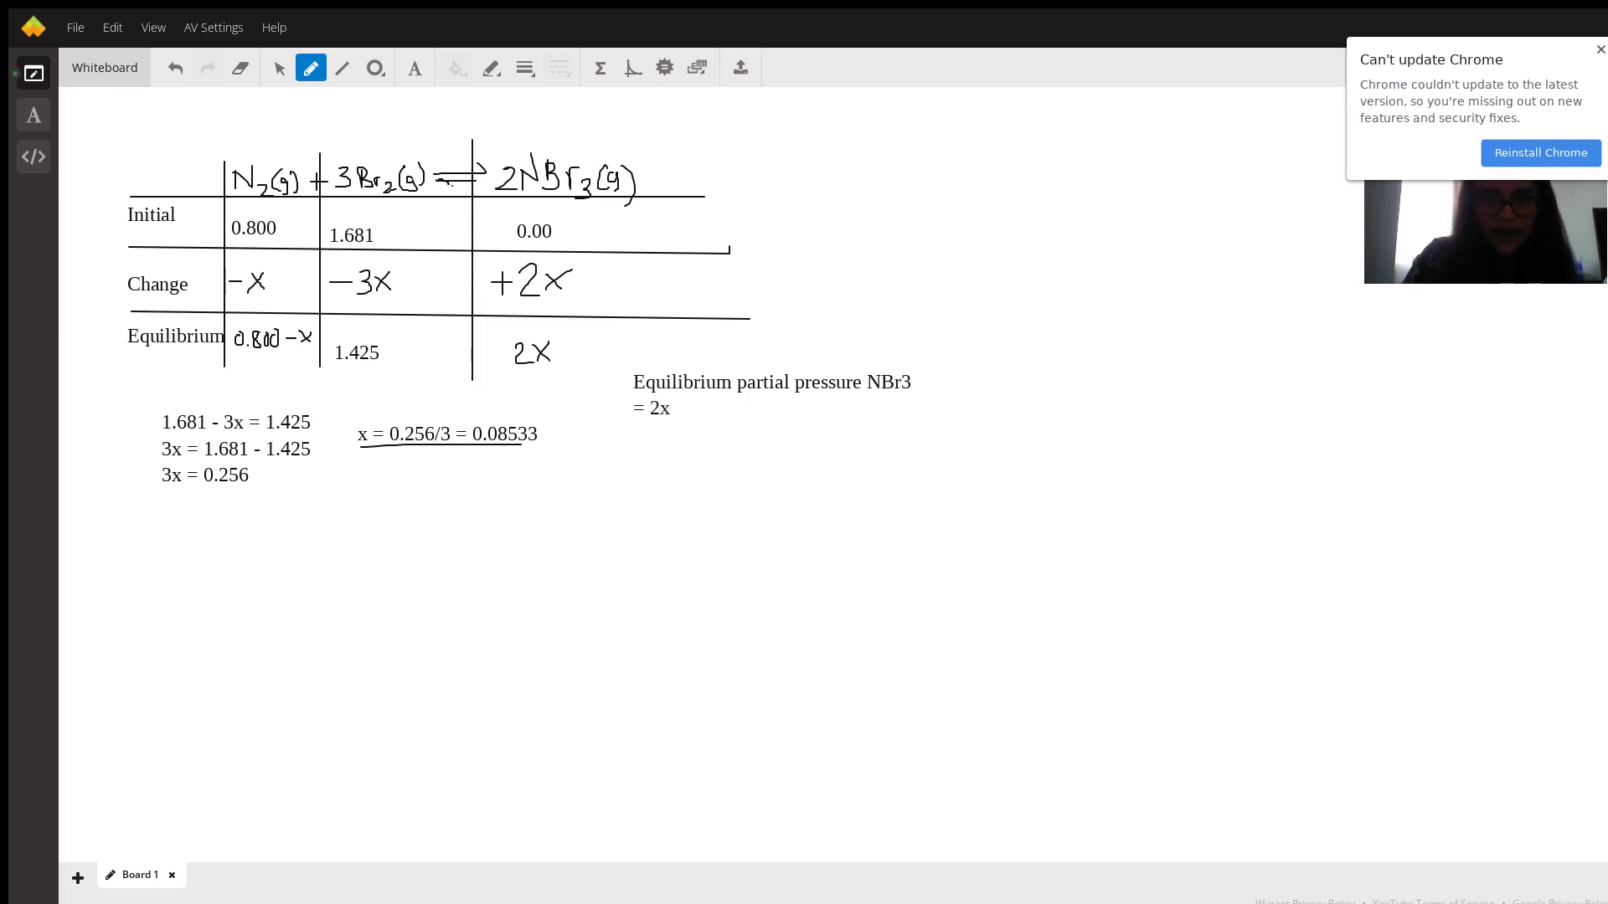
key(Return)
text(= 2(0.08533) =)
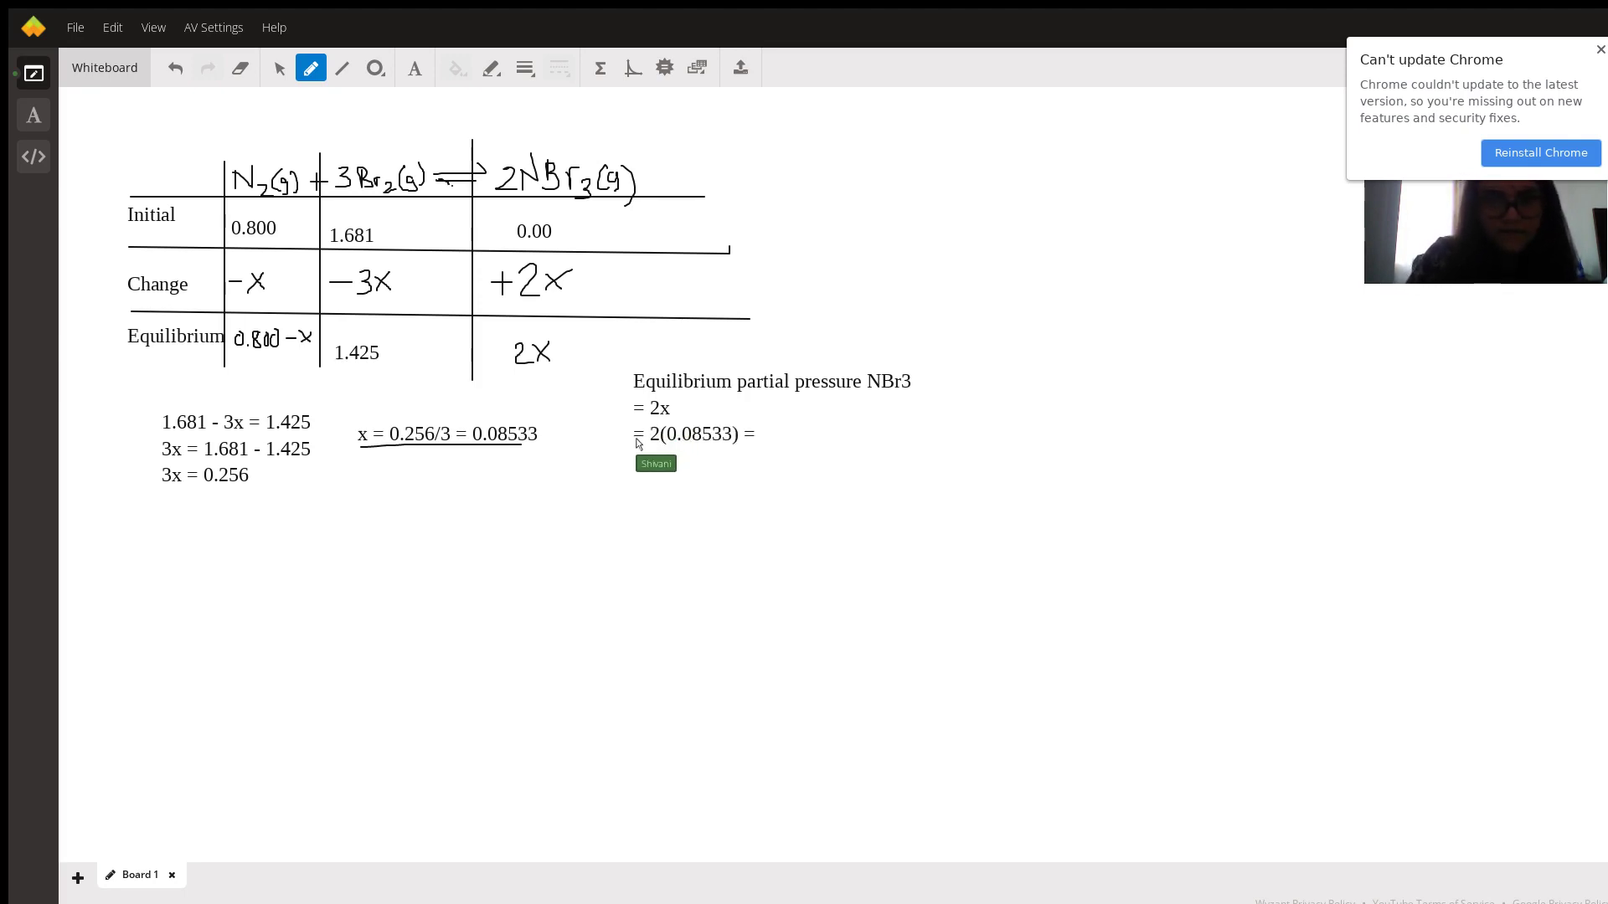
key(BackSpace)
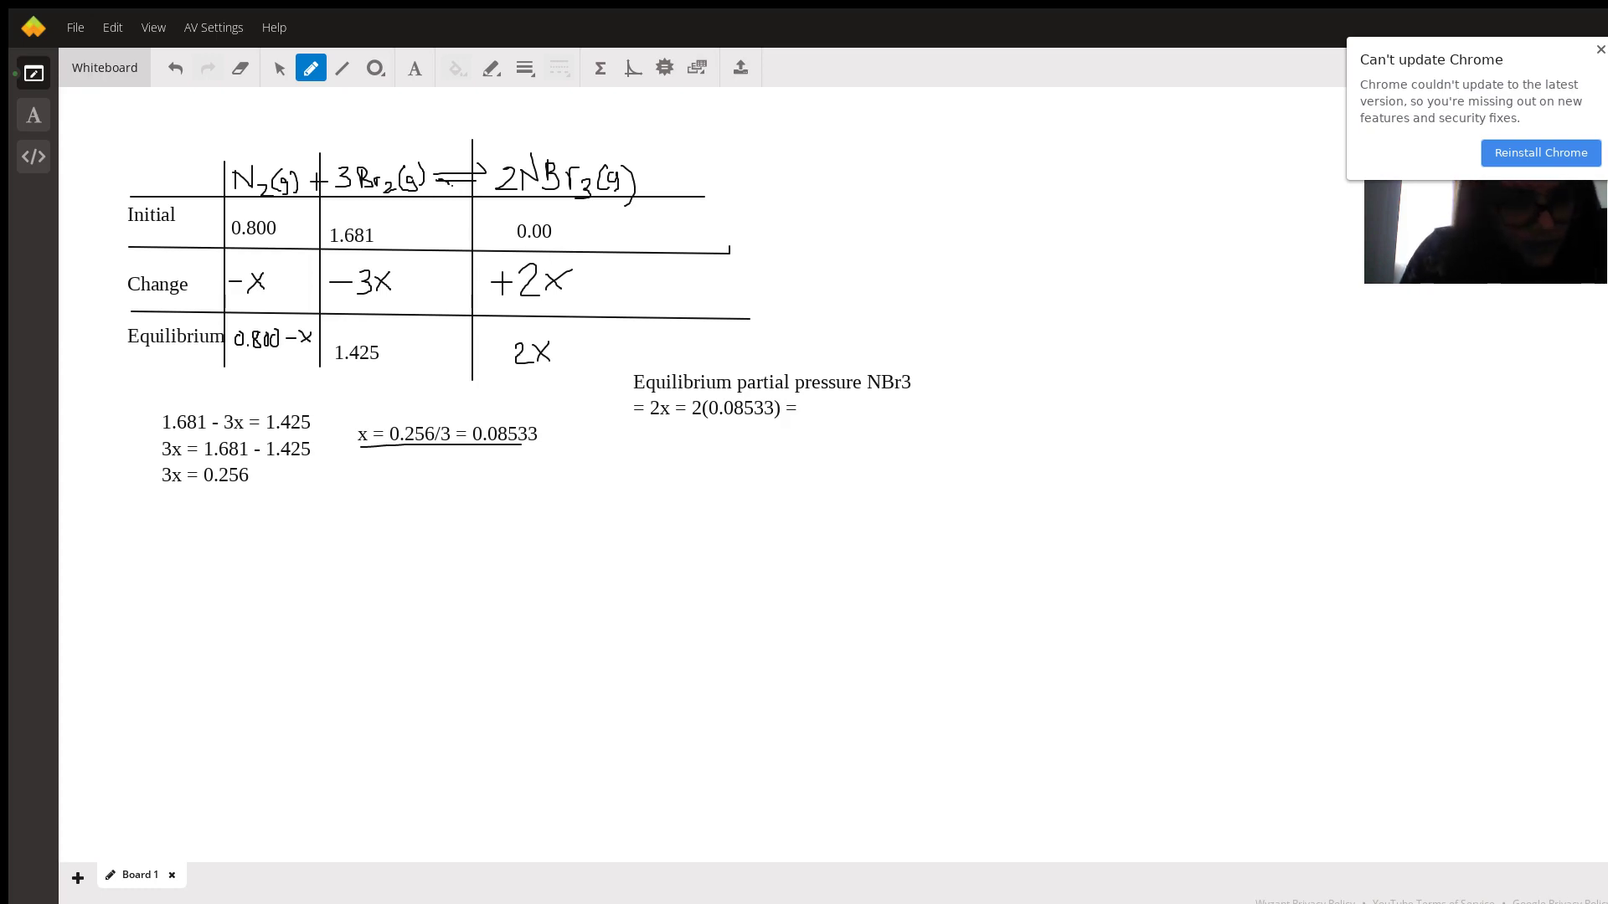
text(1.70)
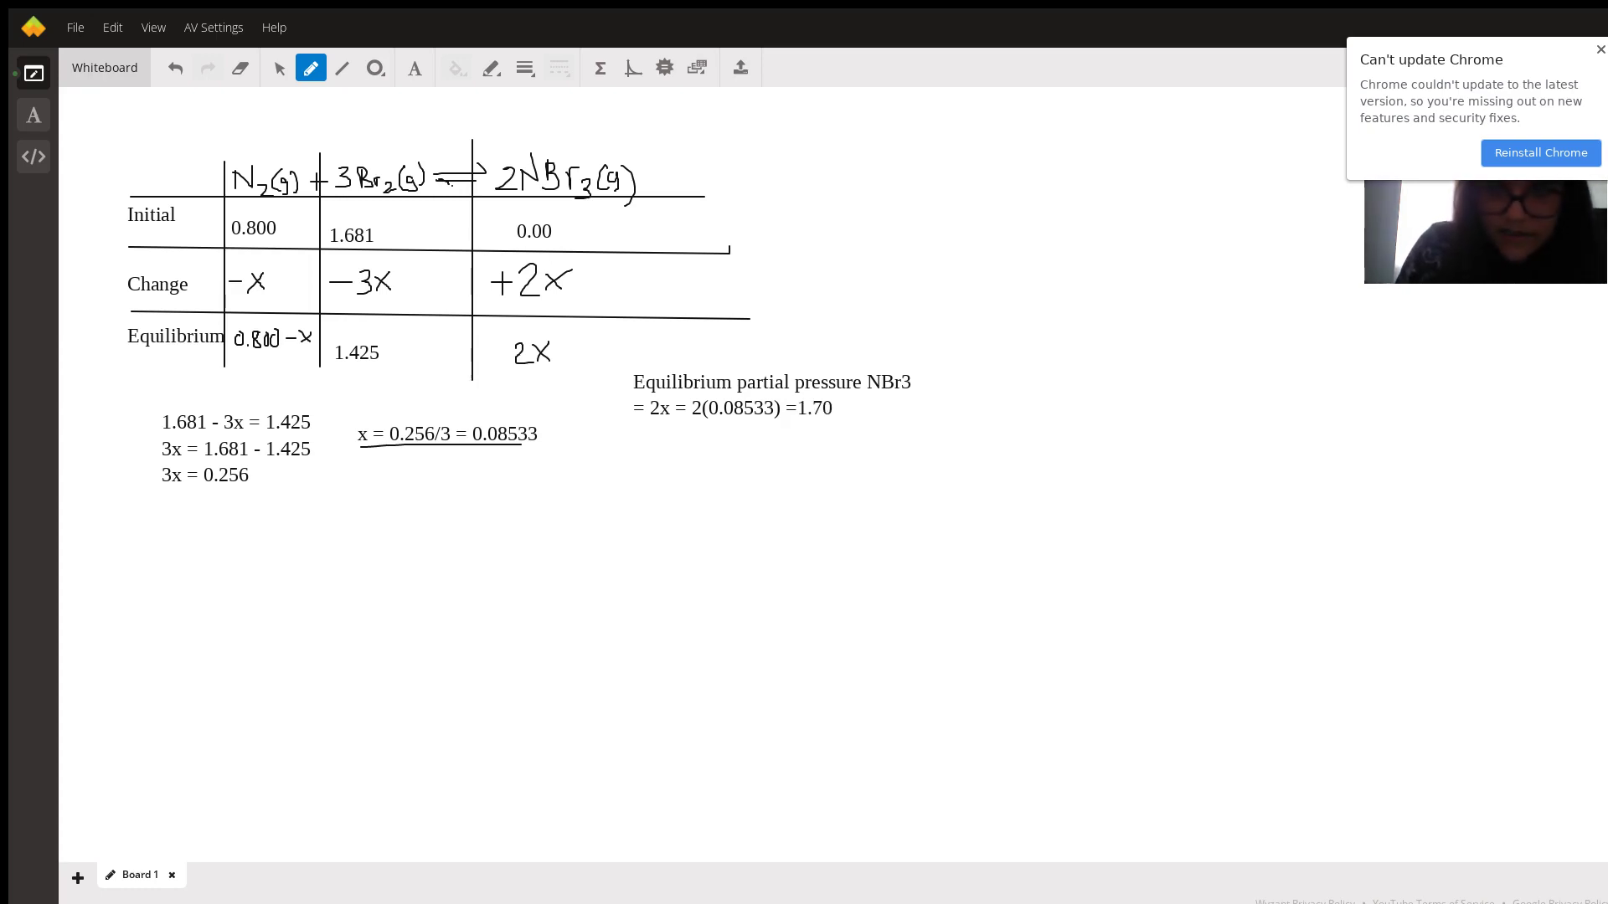
text(66 atm)
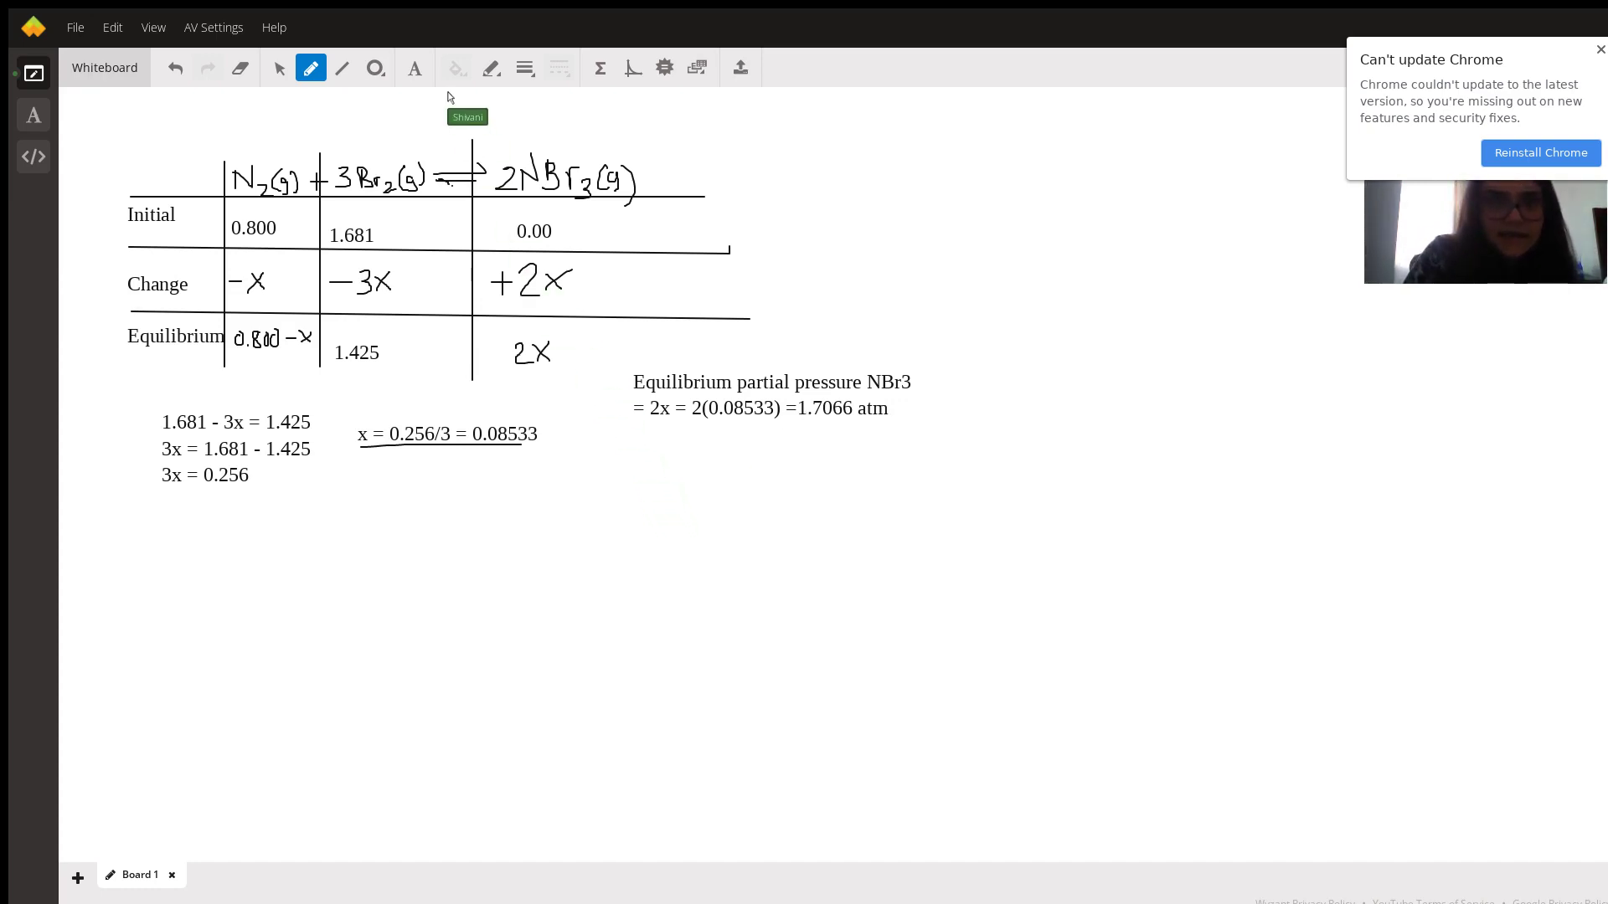
Write the N2 equilibrium partial pressure line: = 0.800 - x = 0.800 - 0.08533 =
click(581, 457)
text(Equilibri)
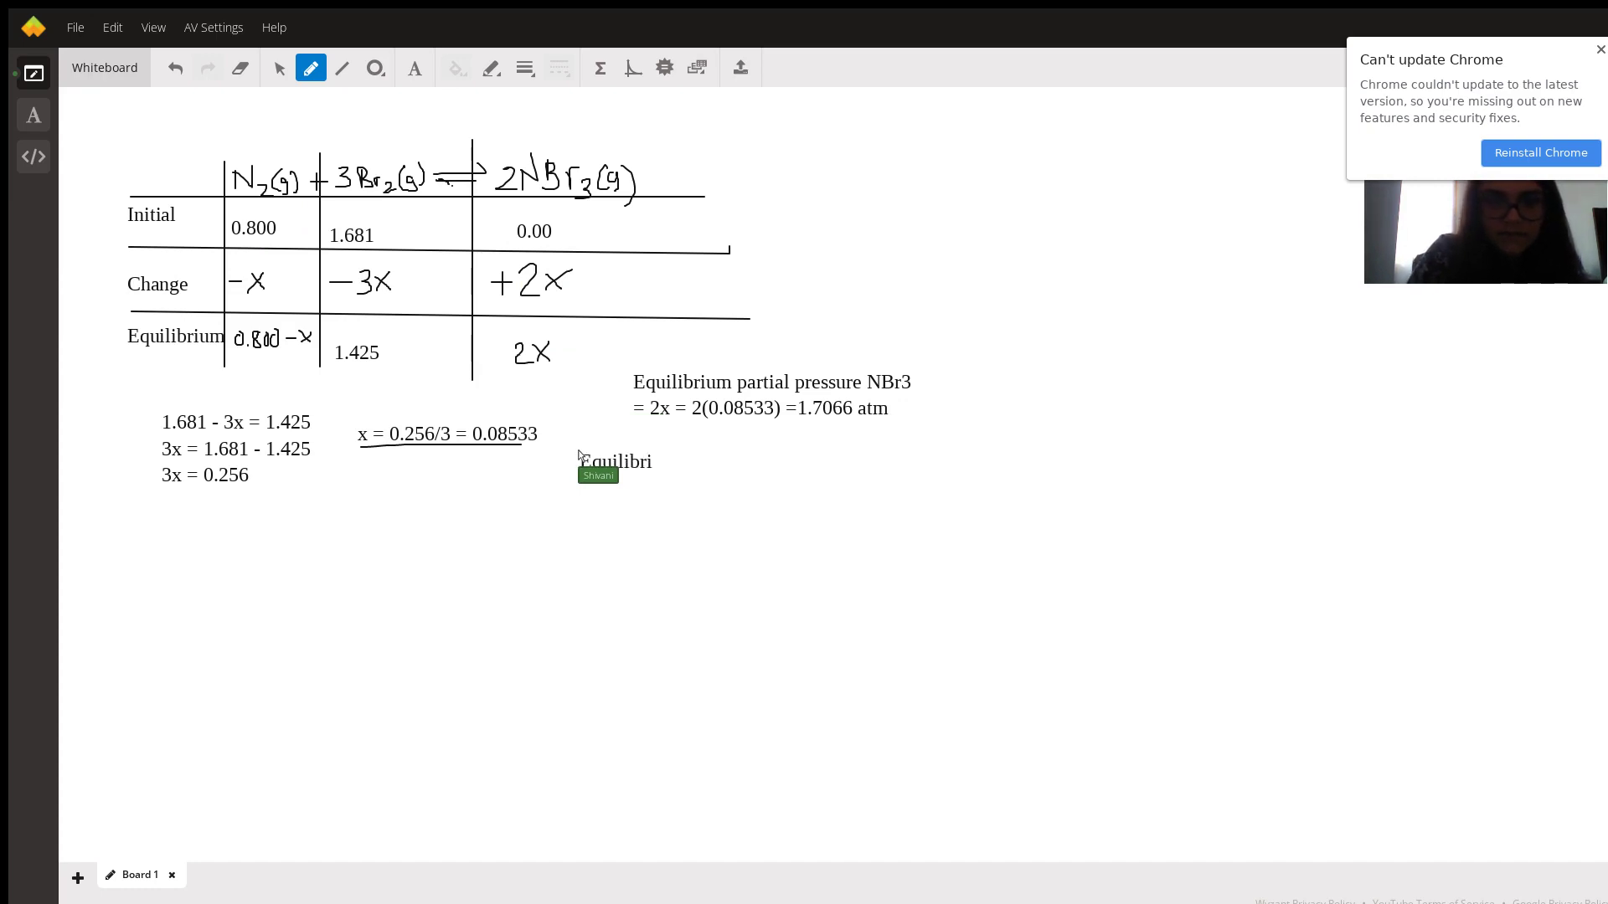
text(um partial pressyur)
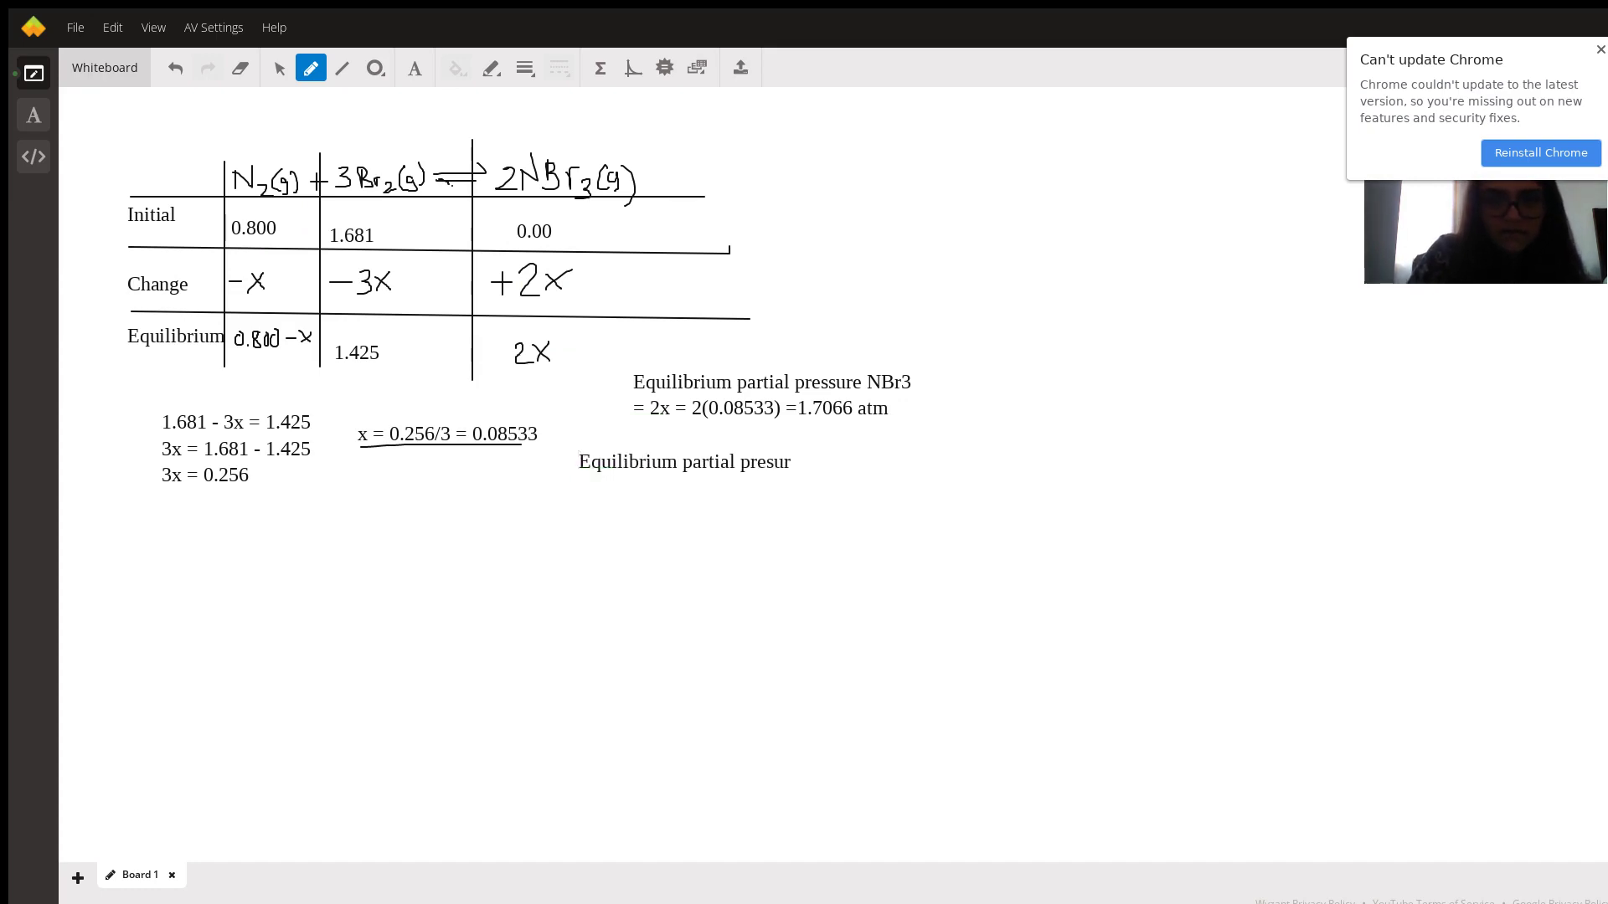
text(e)
key(BackSpace)
key(BackSpace)
key(BackSpace)
key(BackSpace)
text(ure N2 )
text(= 0.800)
text( - x = 0.800)
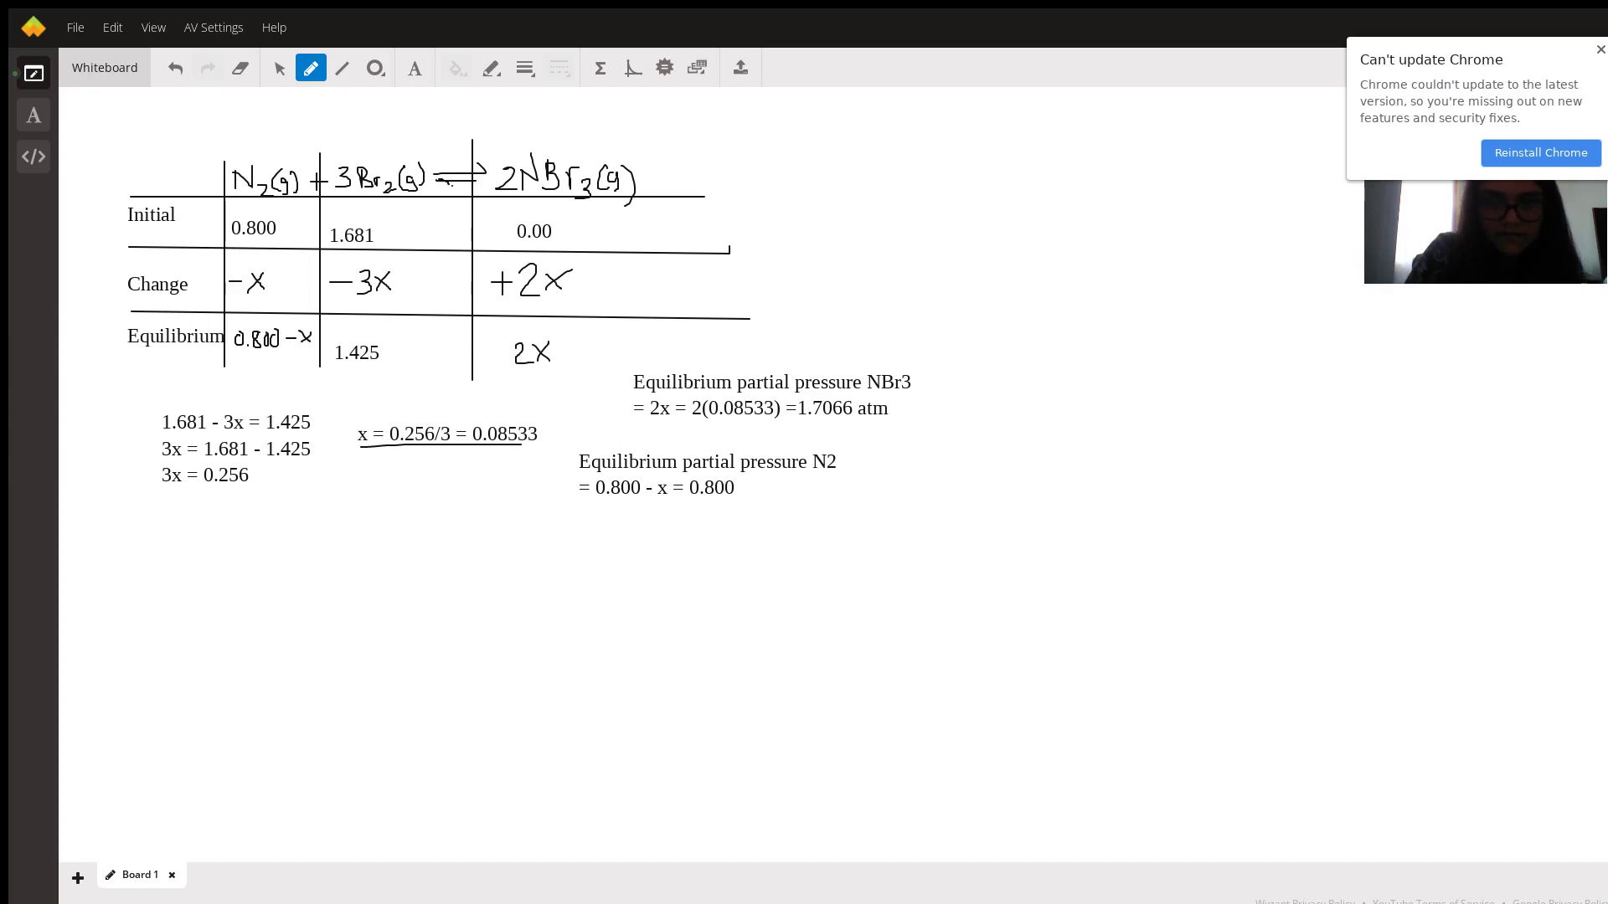
text( - 0.0854)
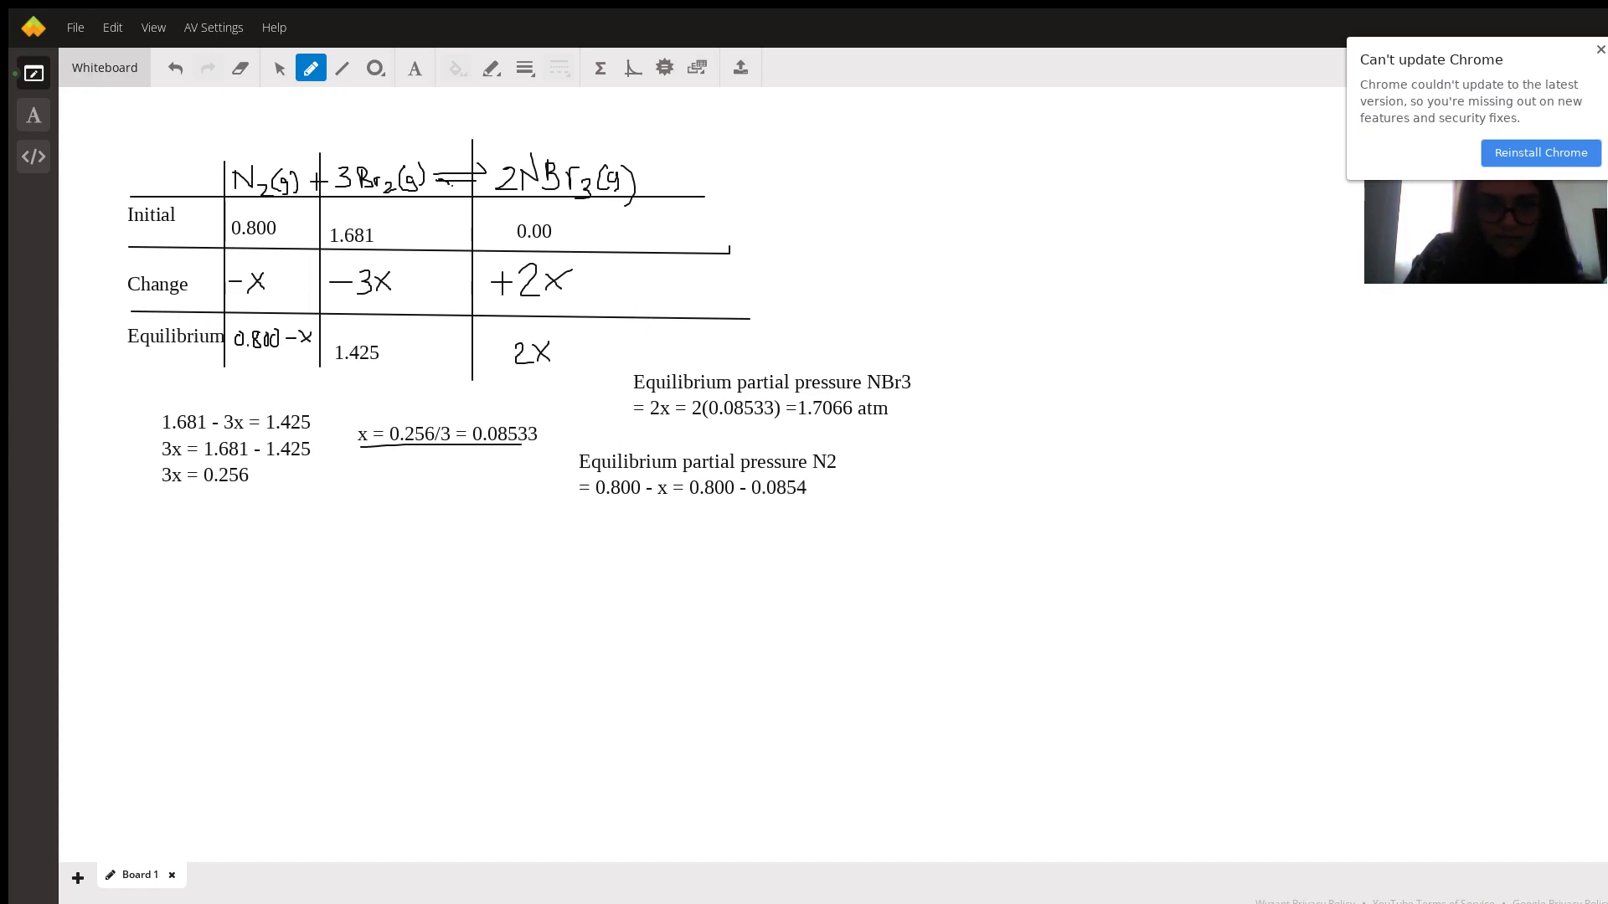
key(BackSpace)
text(33 =)
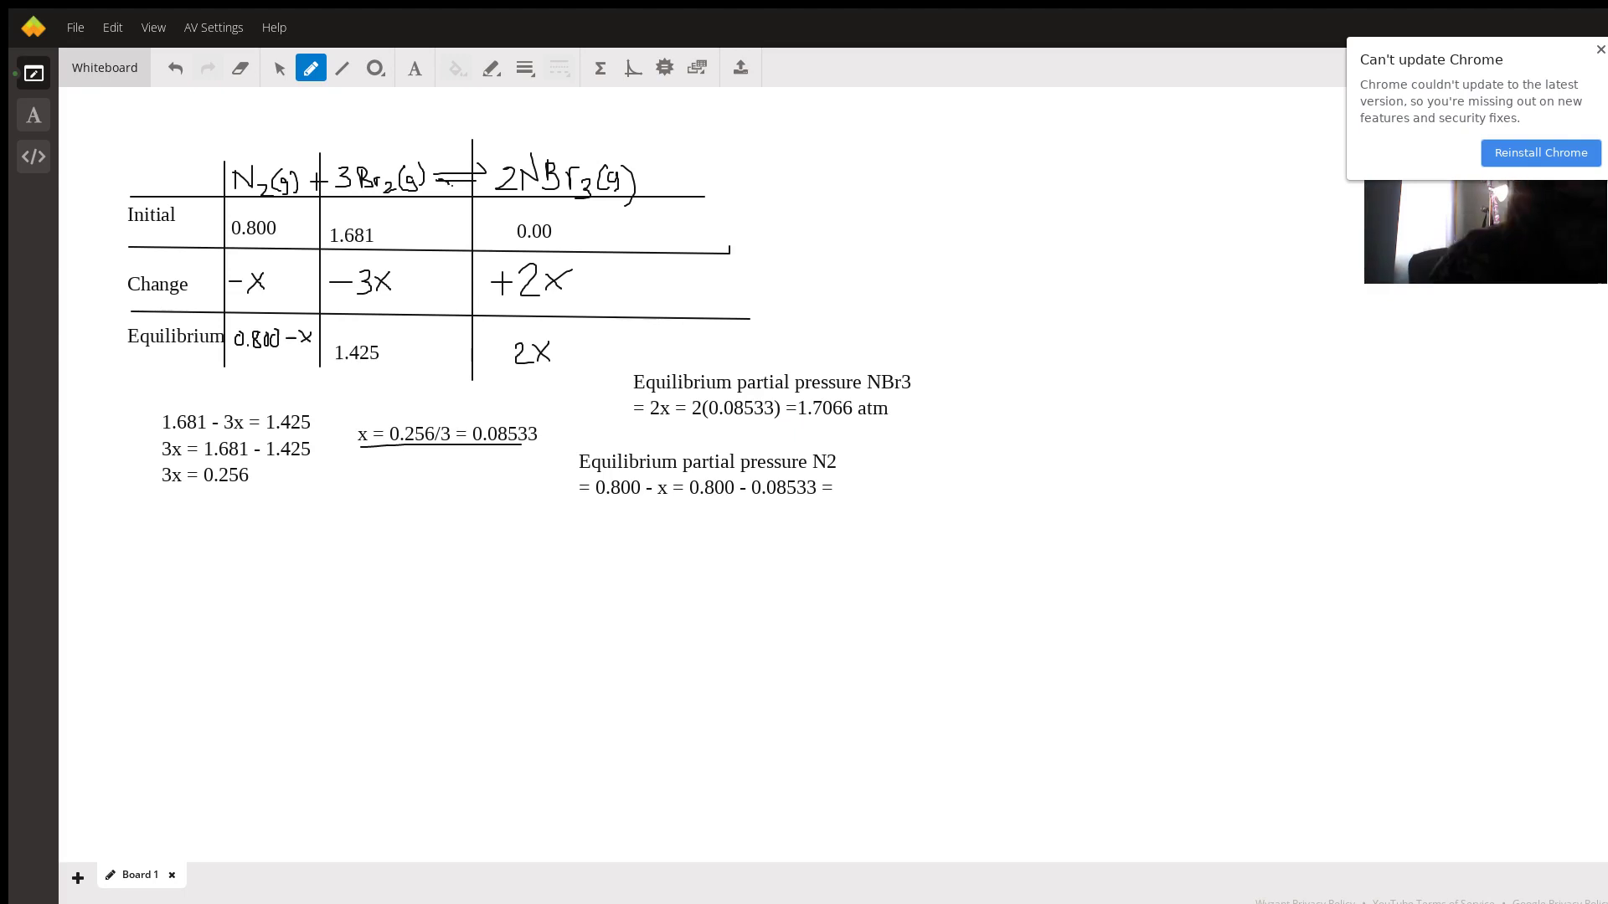
Correct the NBr3 result to 0.17066 atm and finish the N2 line as 0.71467 atm
click(800, 410)
text(0.)
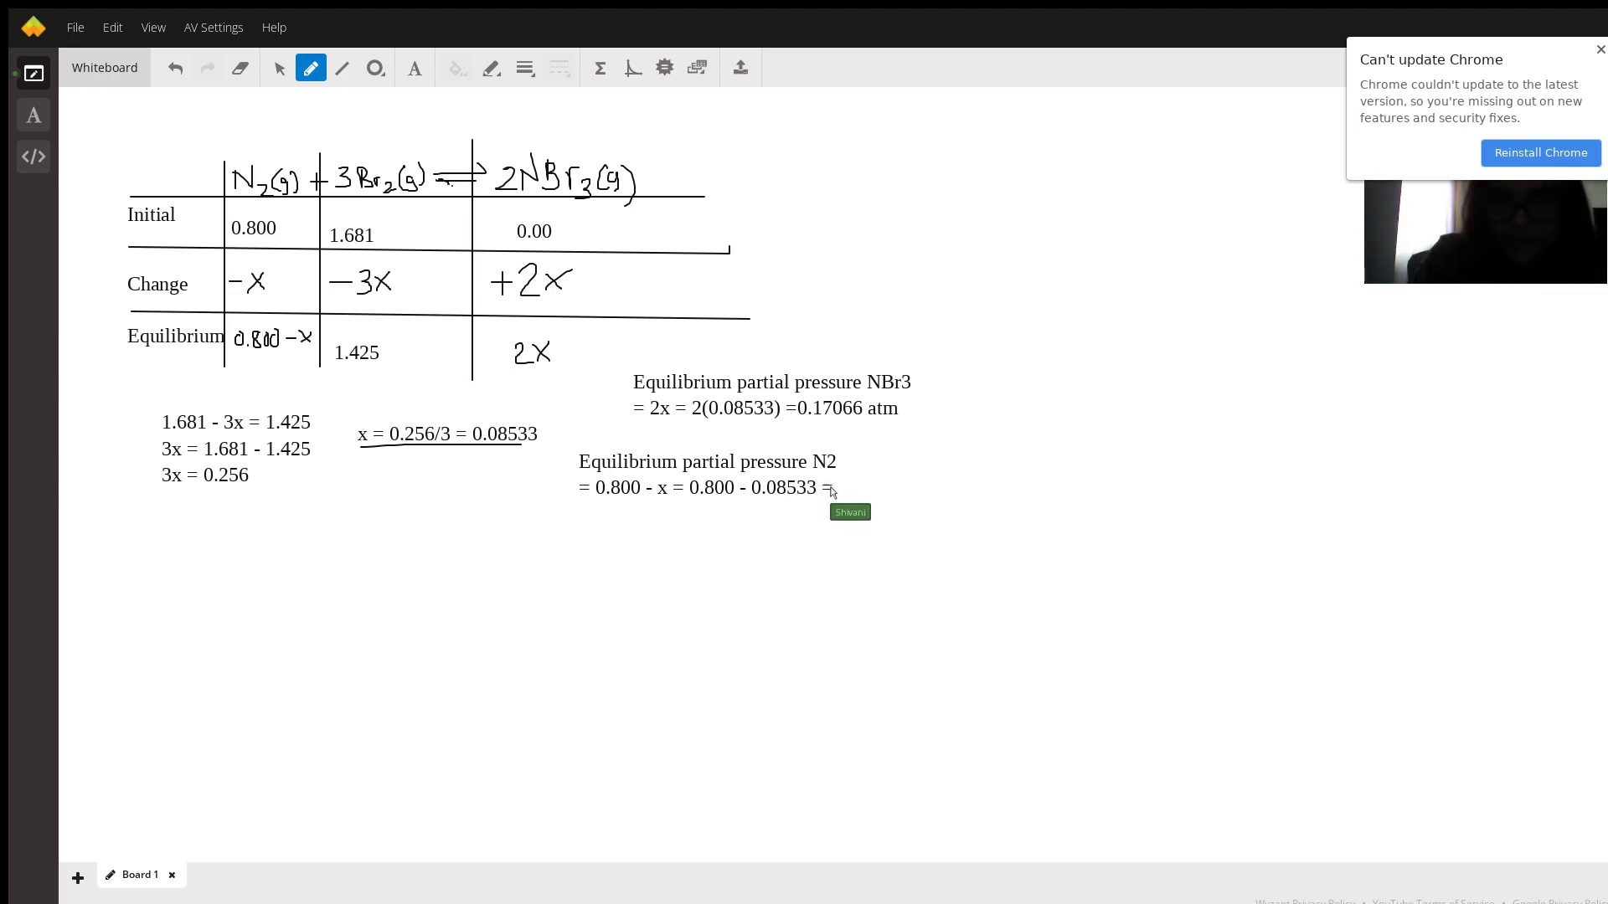
text(0.)
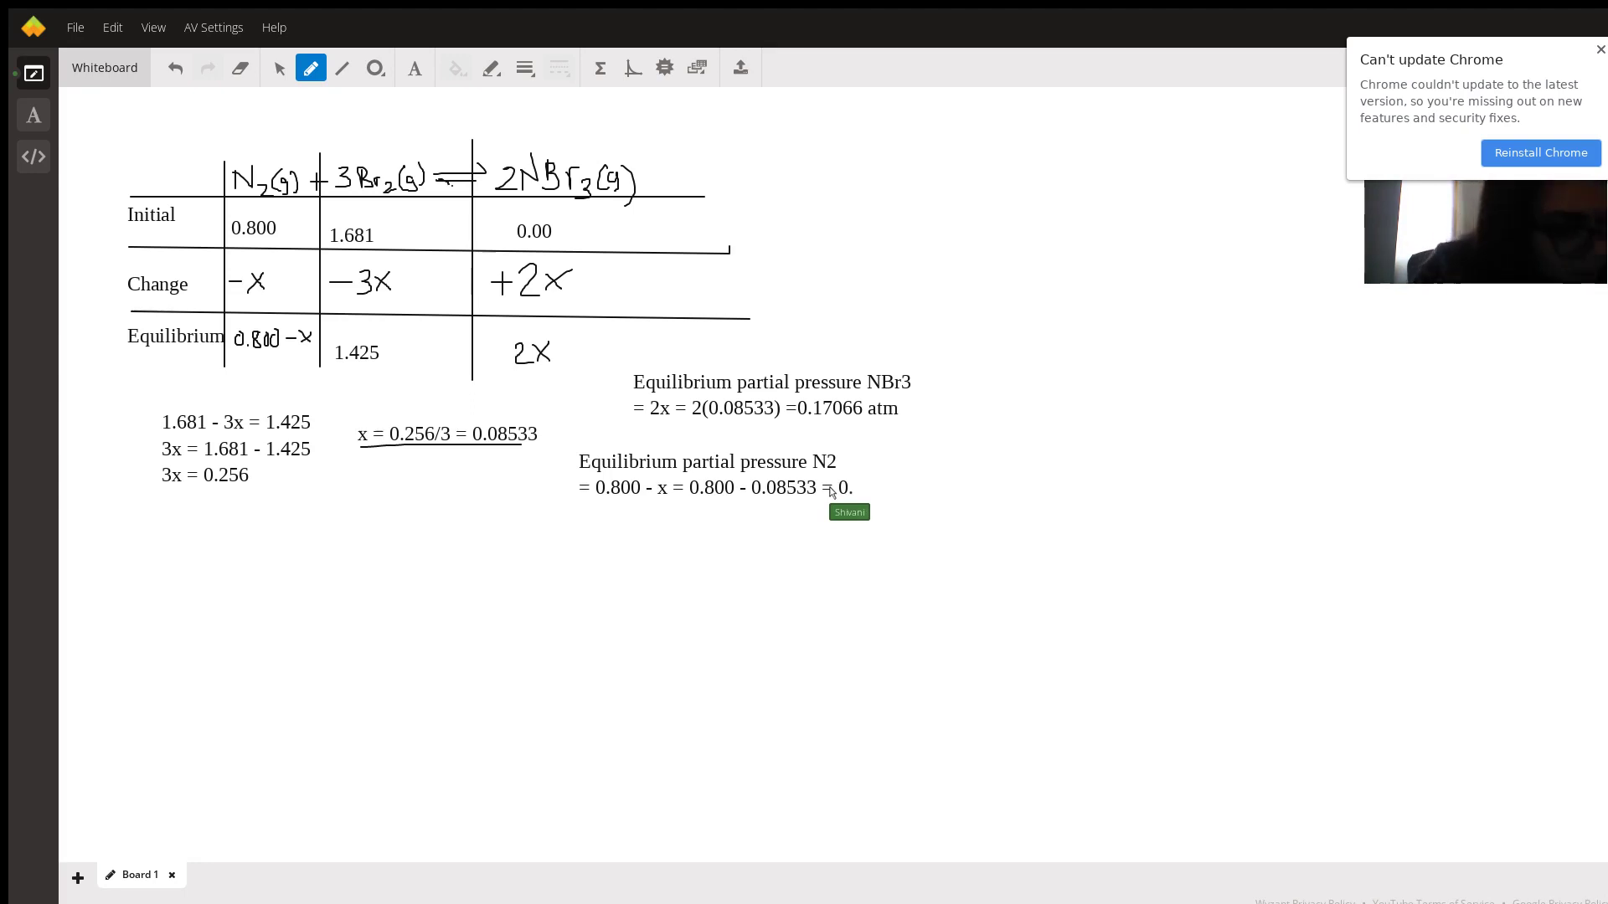
text(71467)
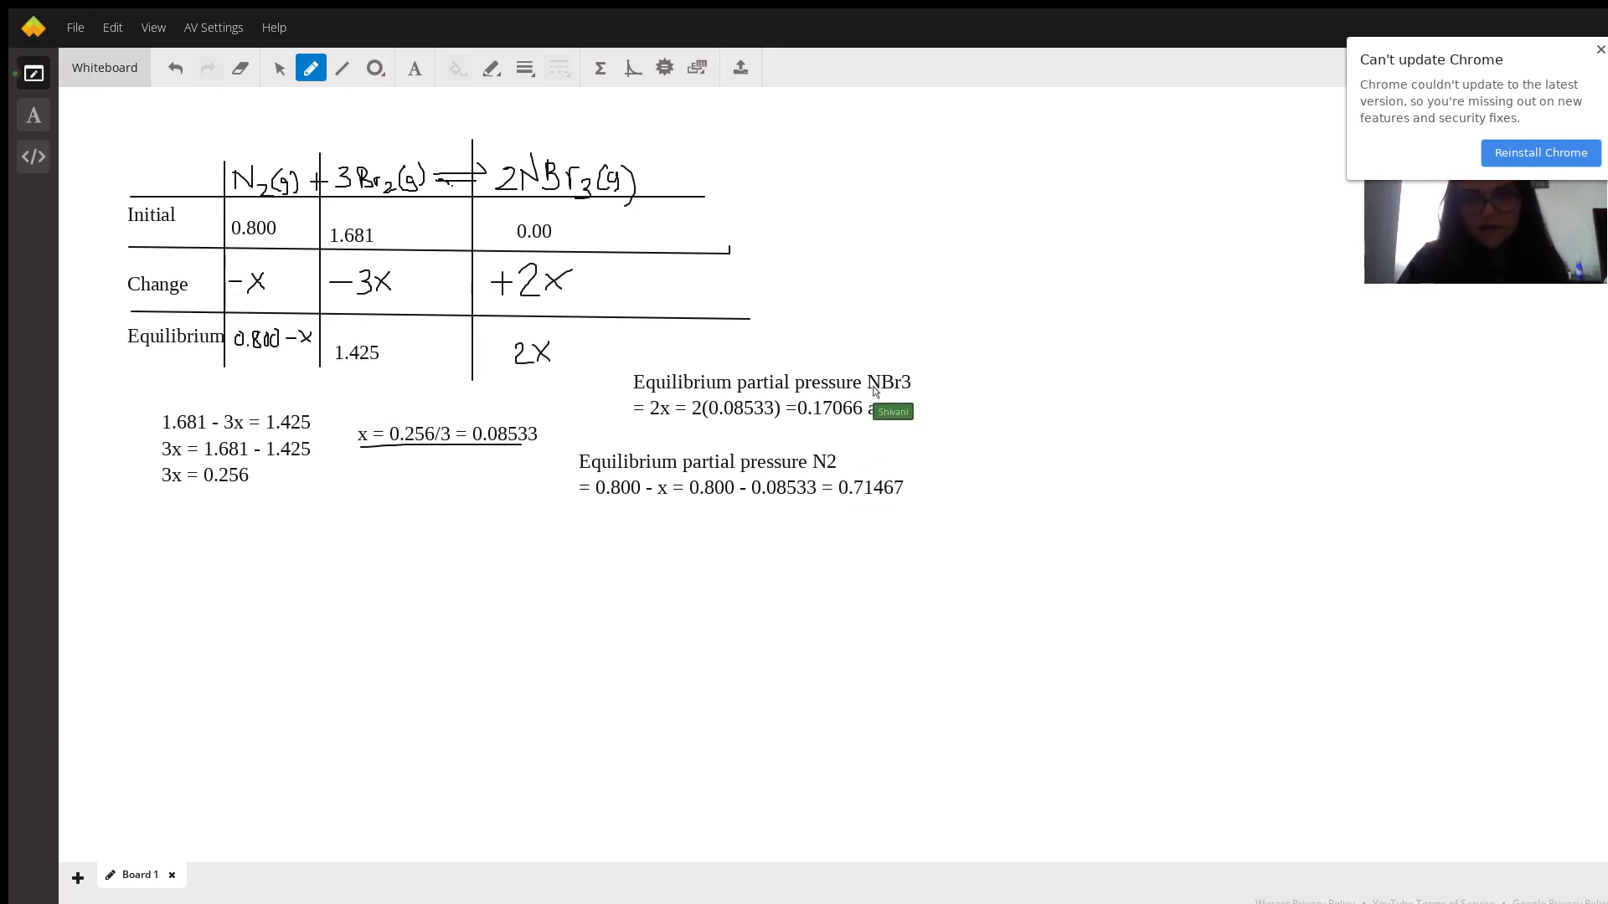
text(atm)
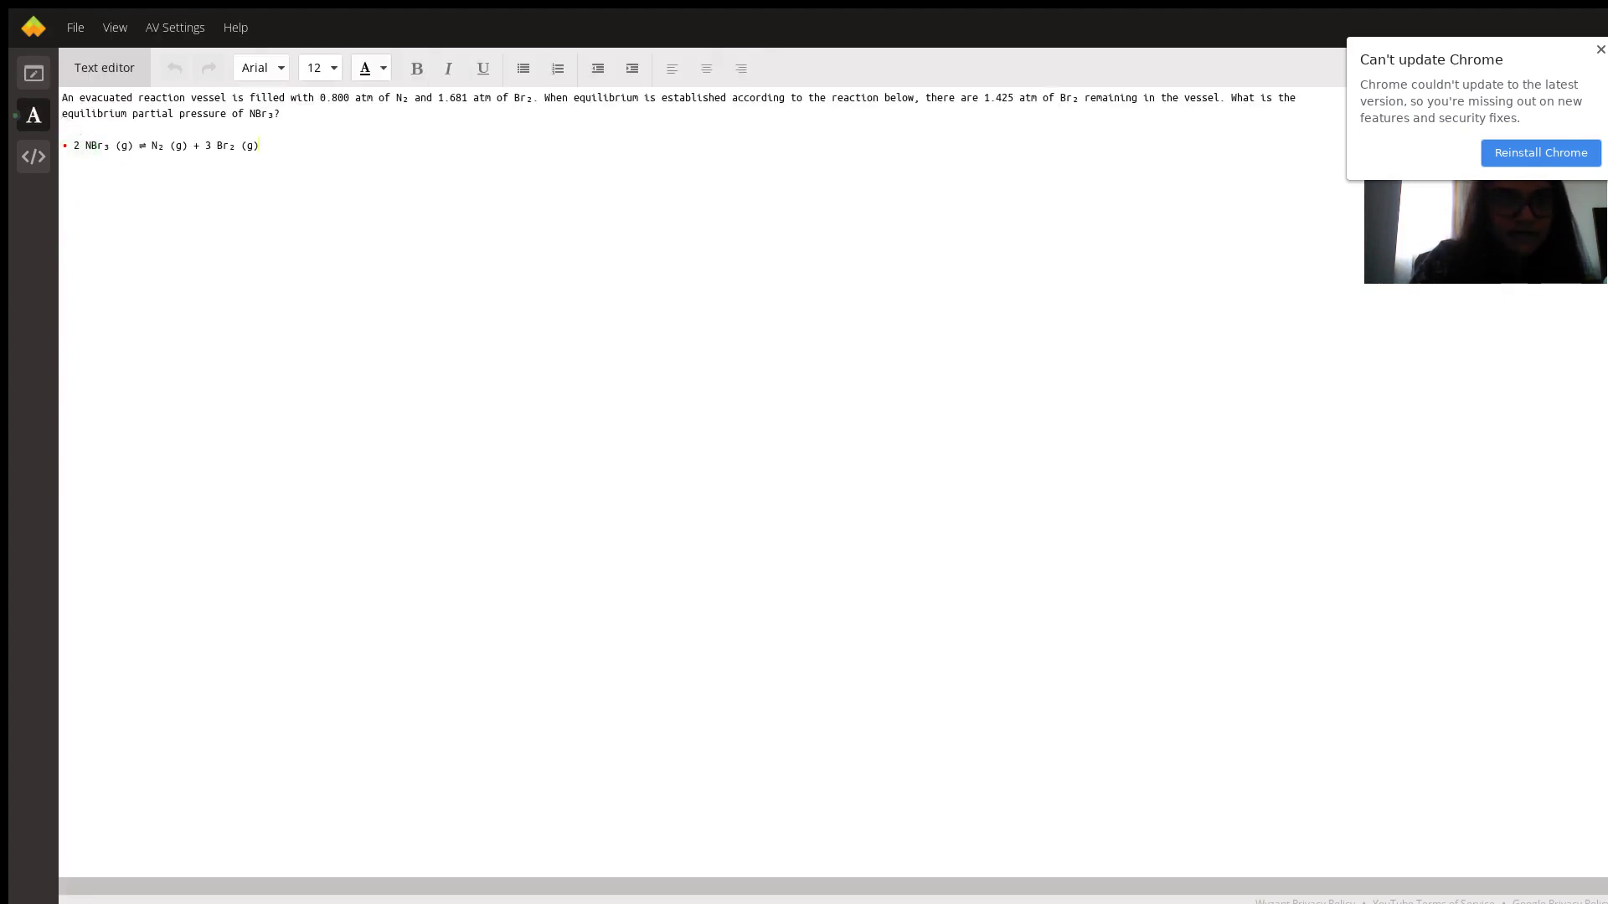
In the text editor, state NBr3's pressure as 0.17066 atm, rounded to a bold 0.171 atm
key(Return)
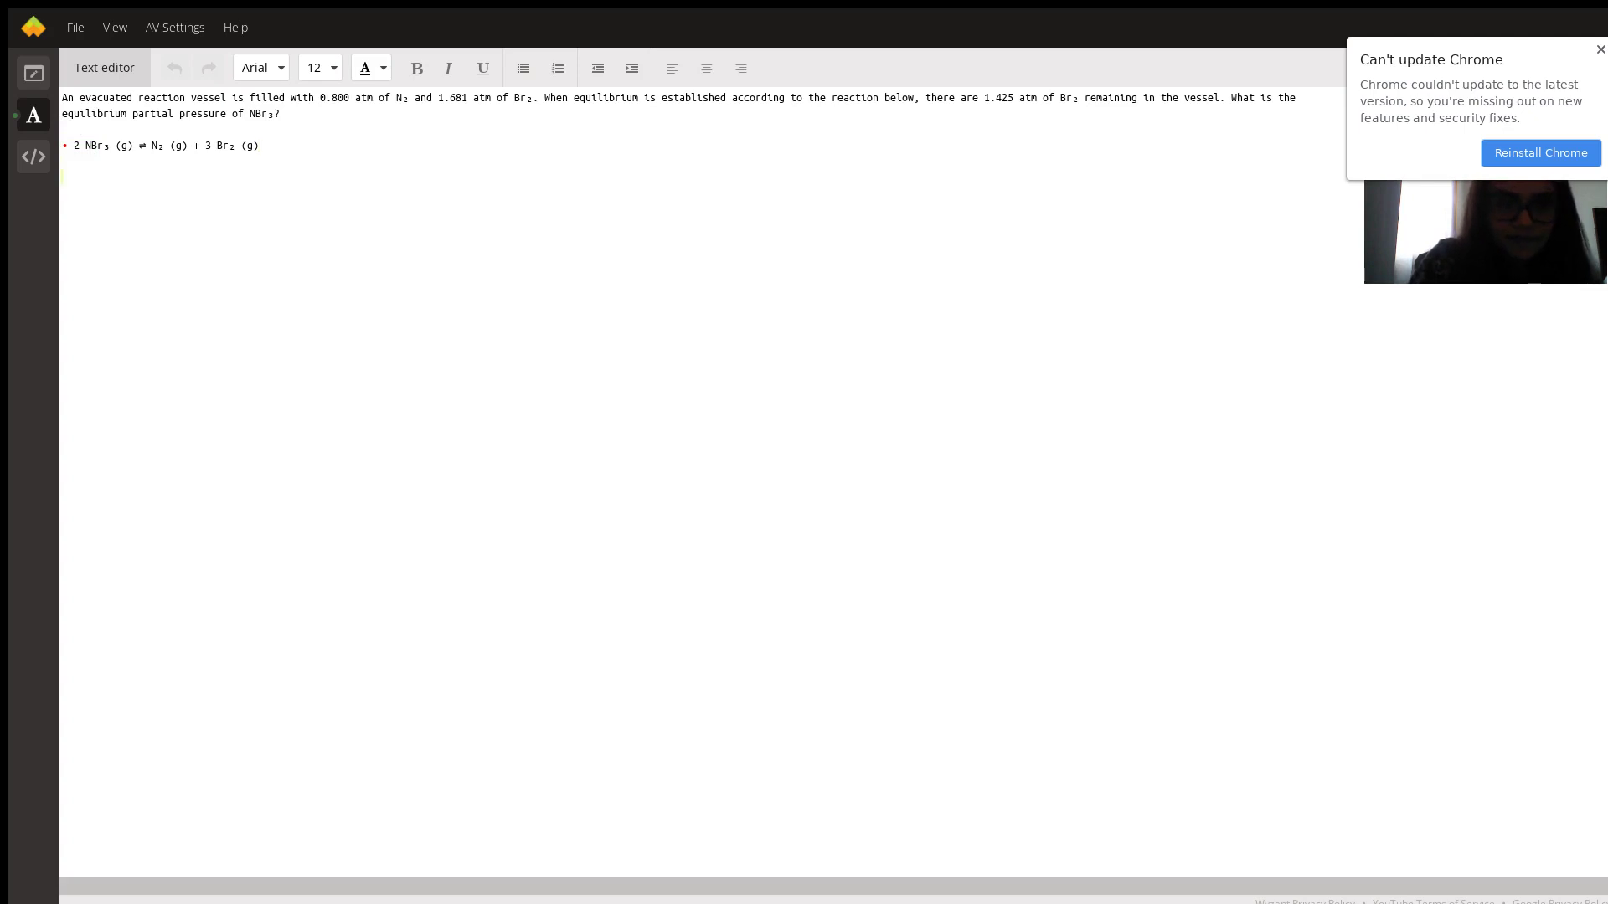
text(Equilibrium par)
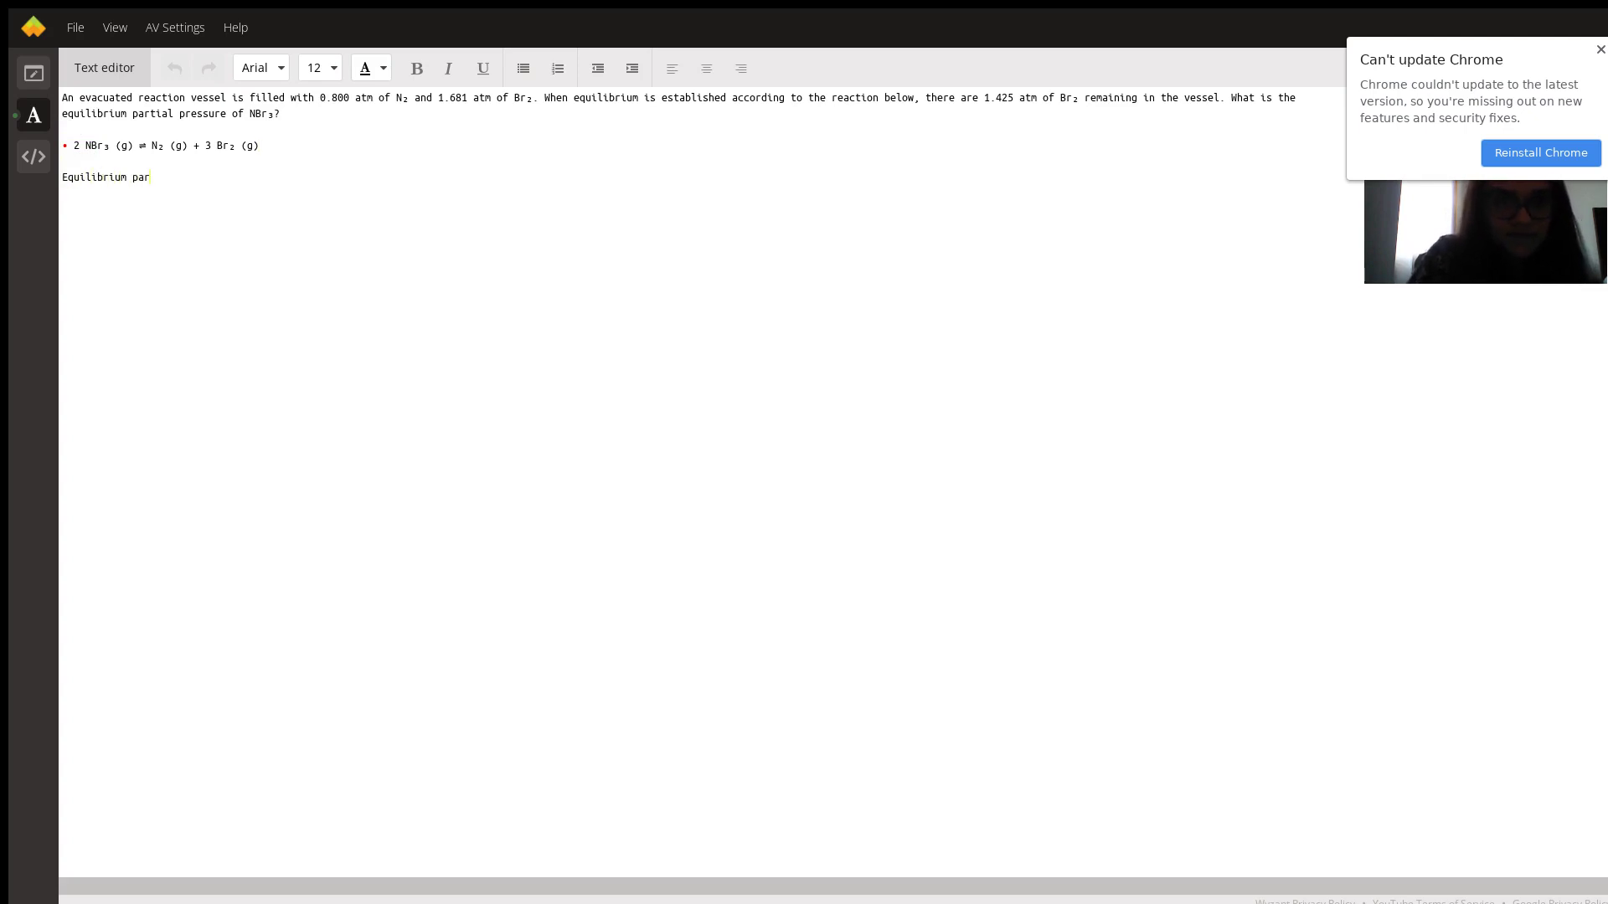
text(tial pressure of NB)
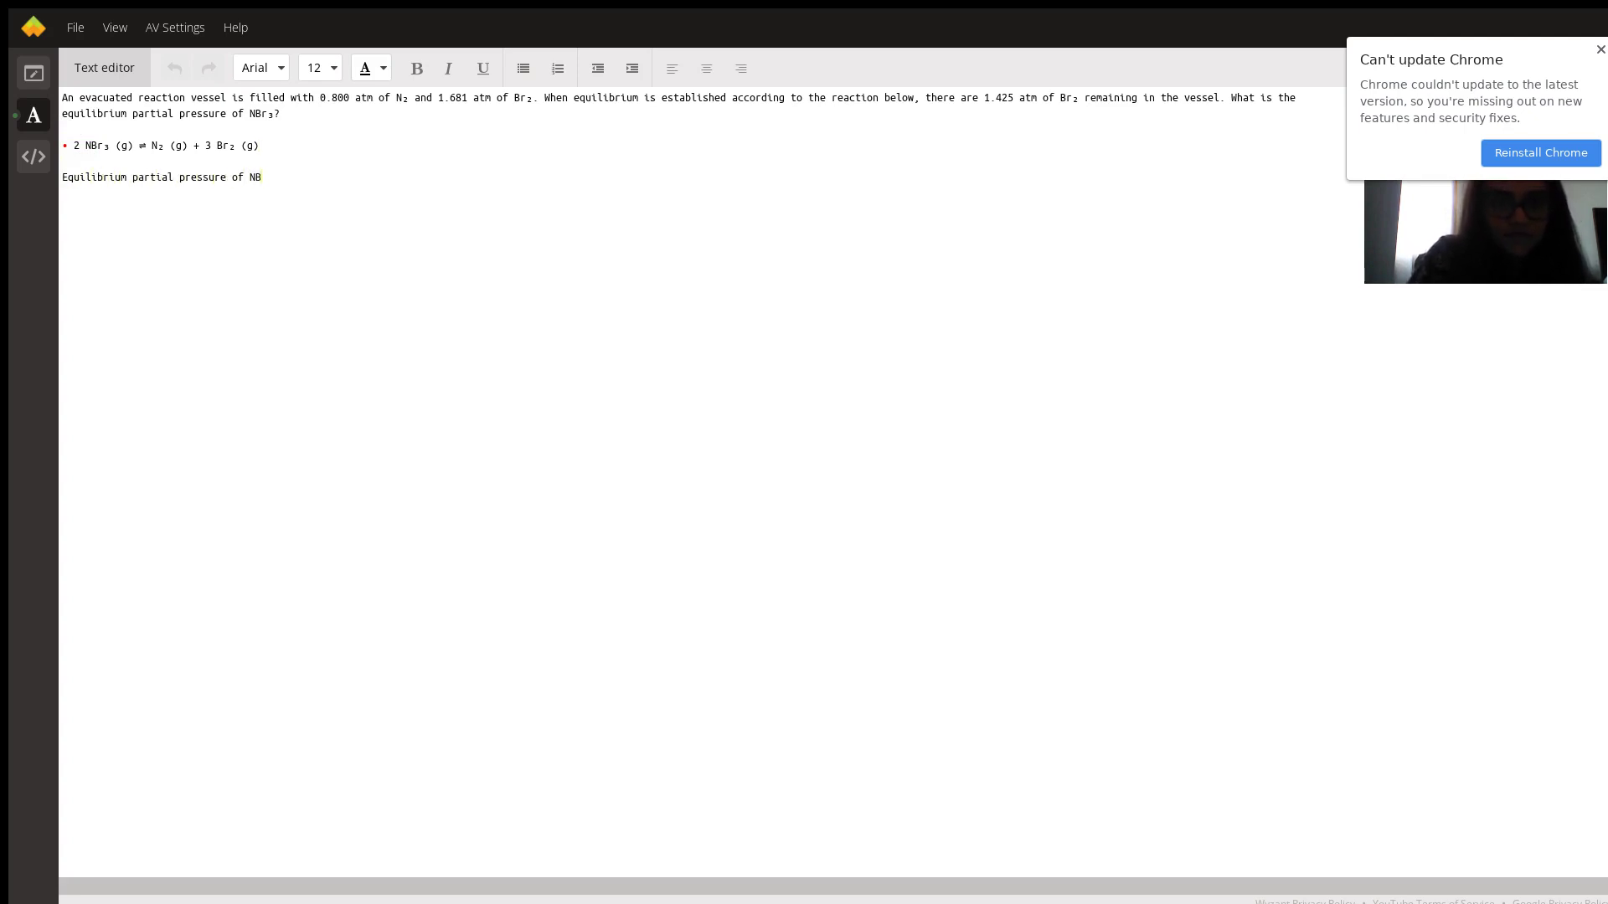
text(r3 - )
text(0.17066 atm )
text(-->)
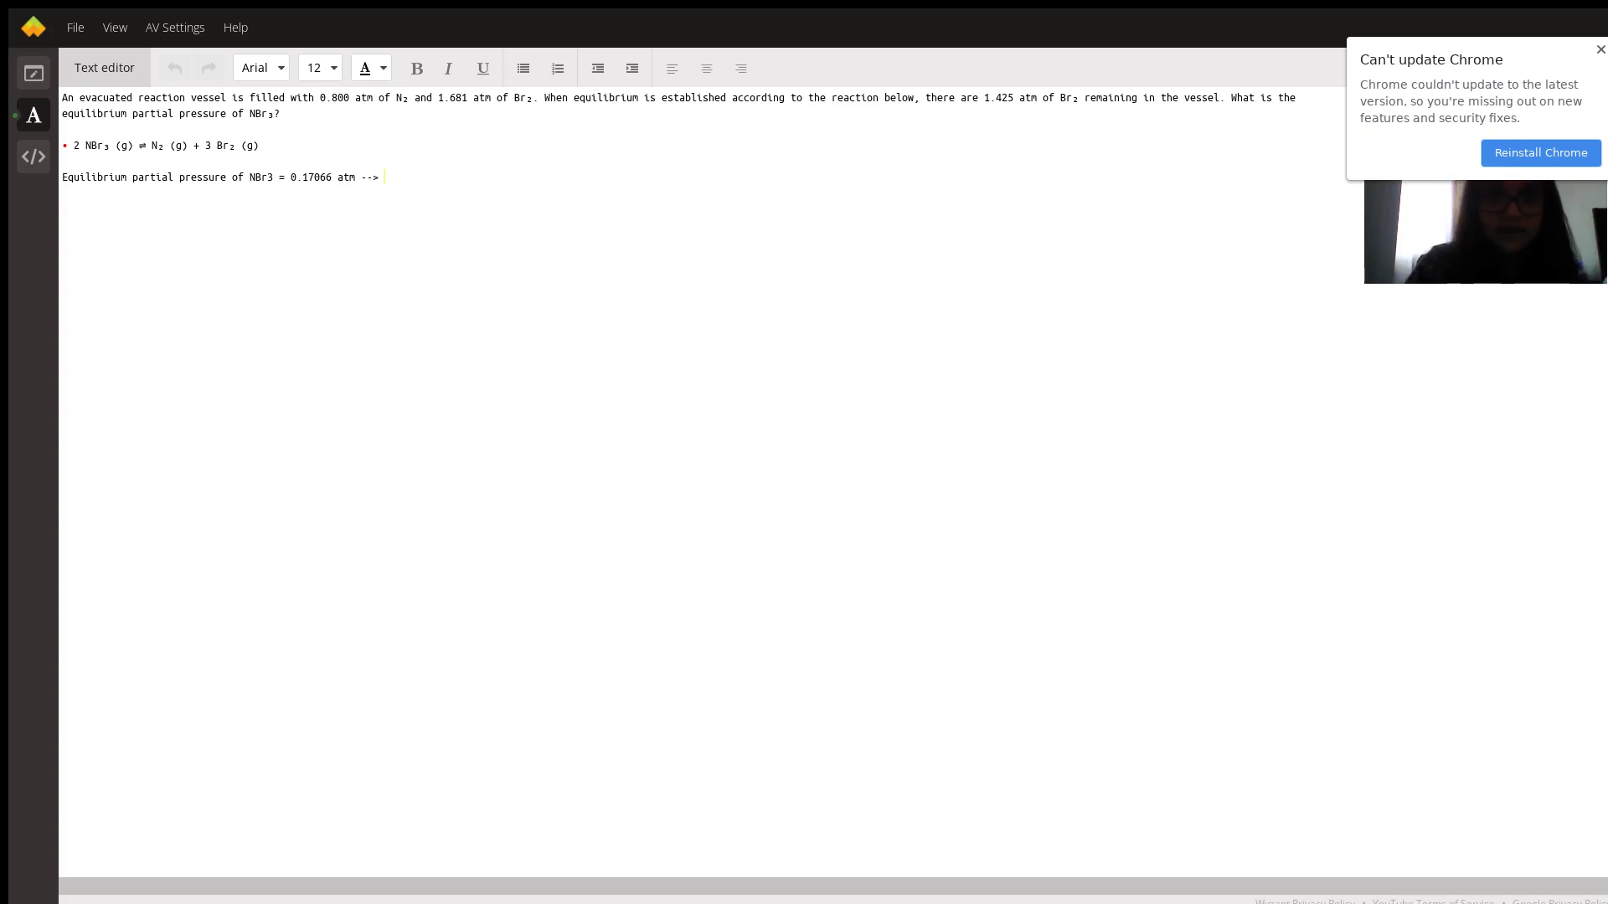
text(rounded to 3)
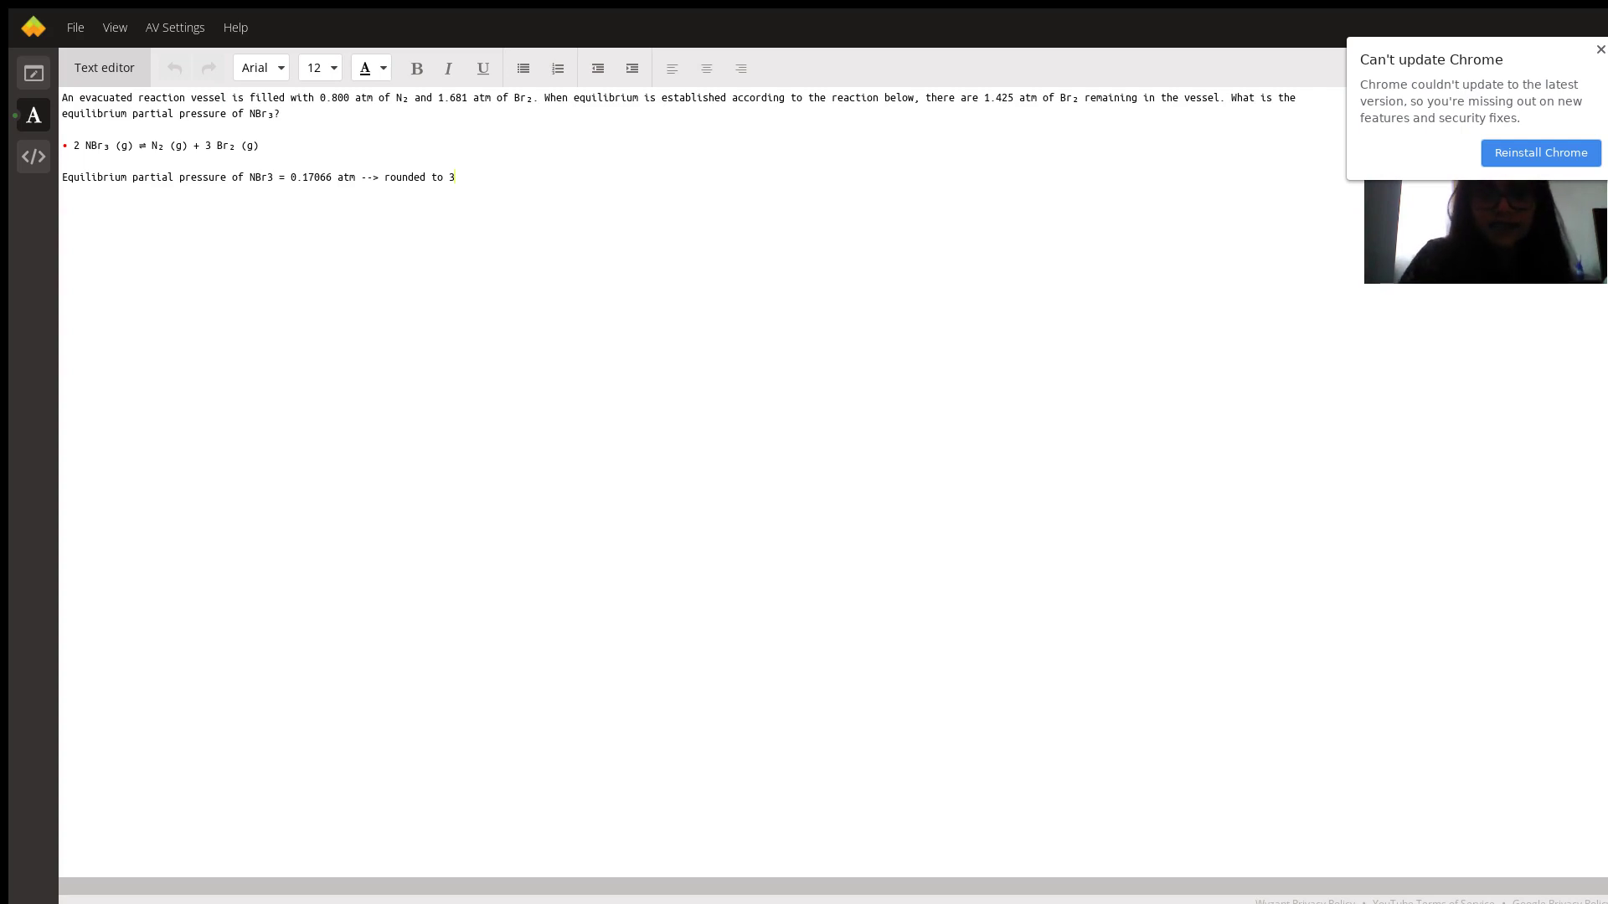
text( sig figs wou)
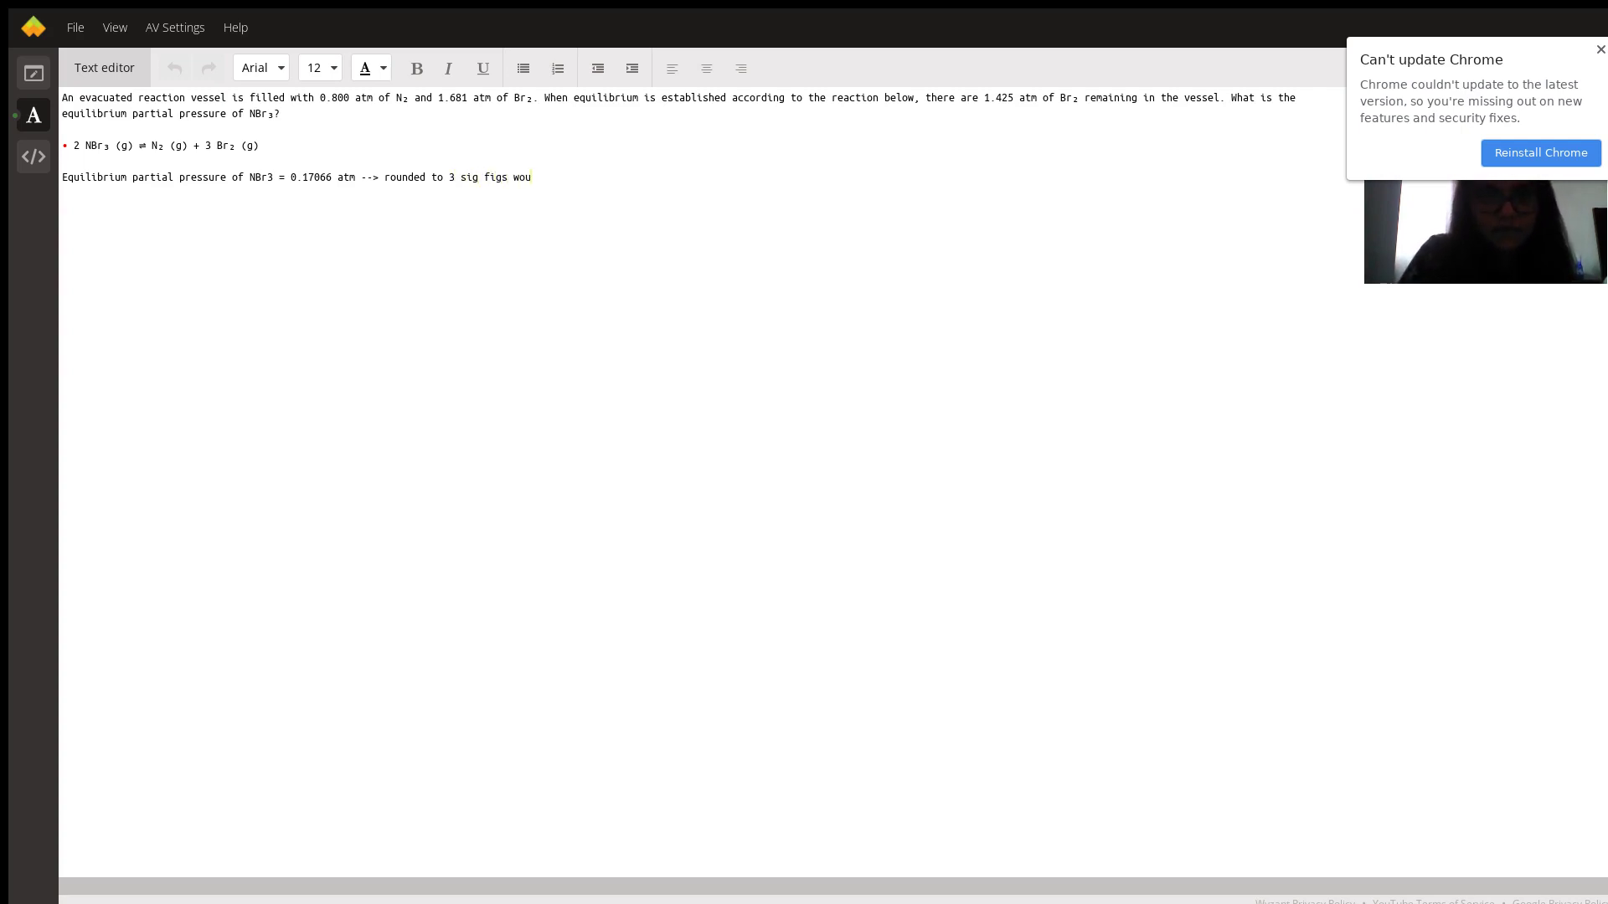
text(ld be 0.171 atm)
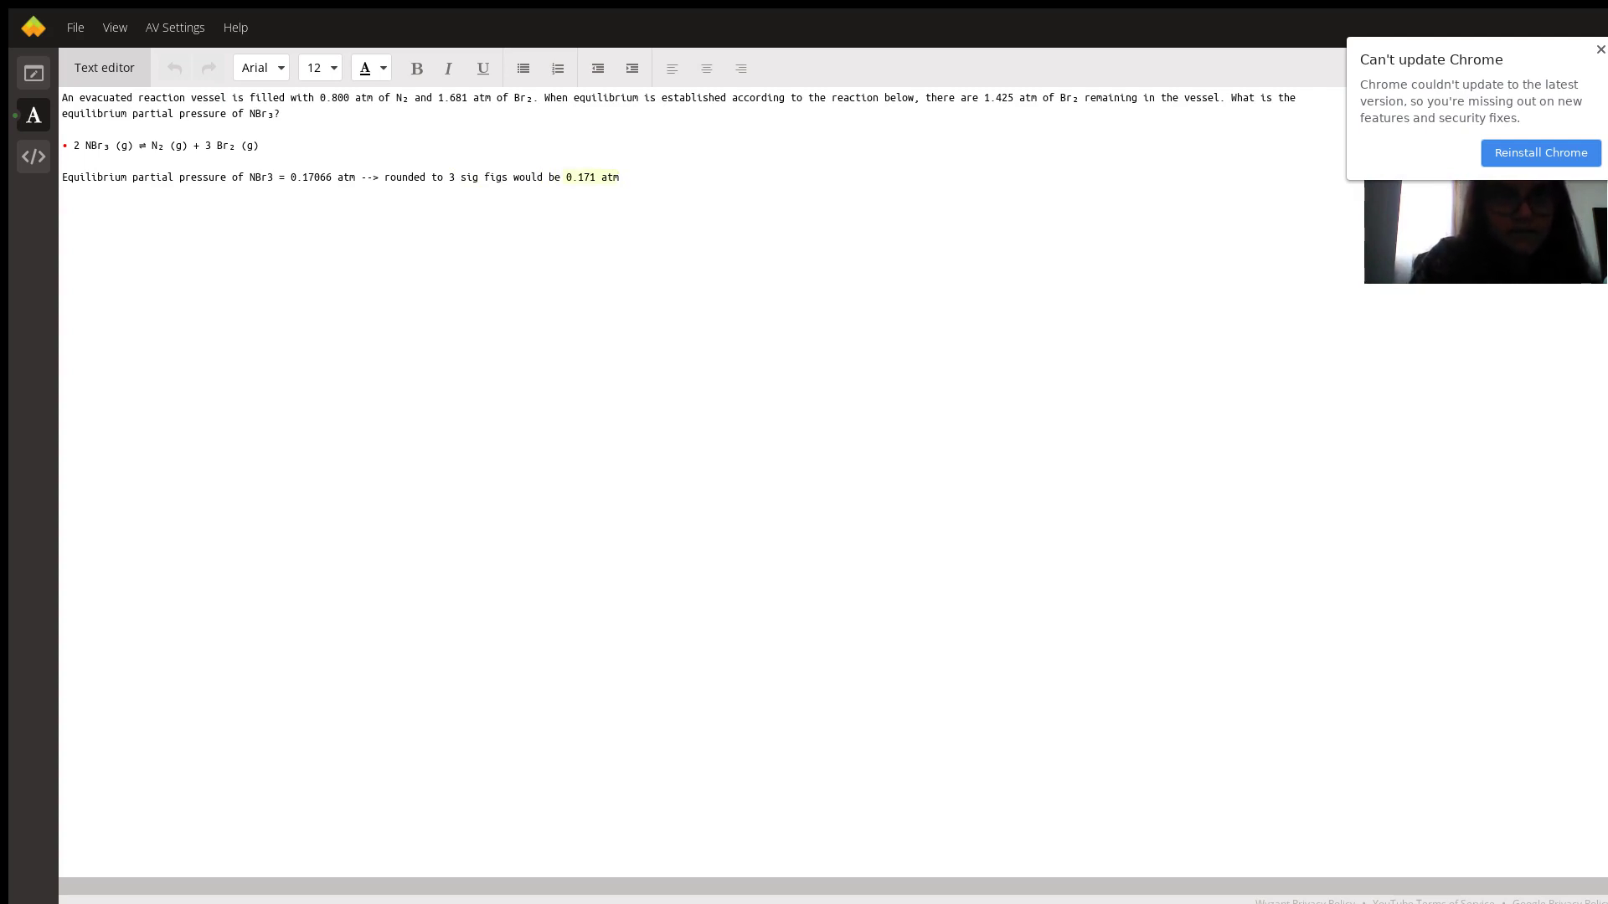
key(ctrl+b)
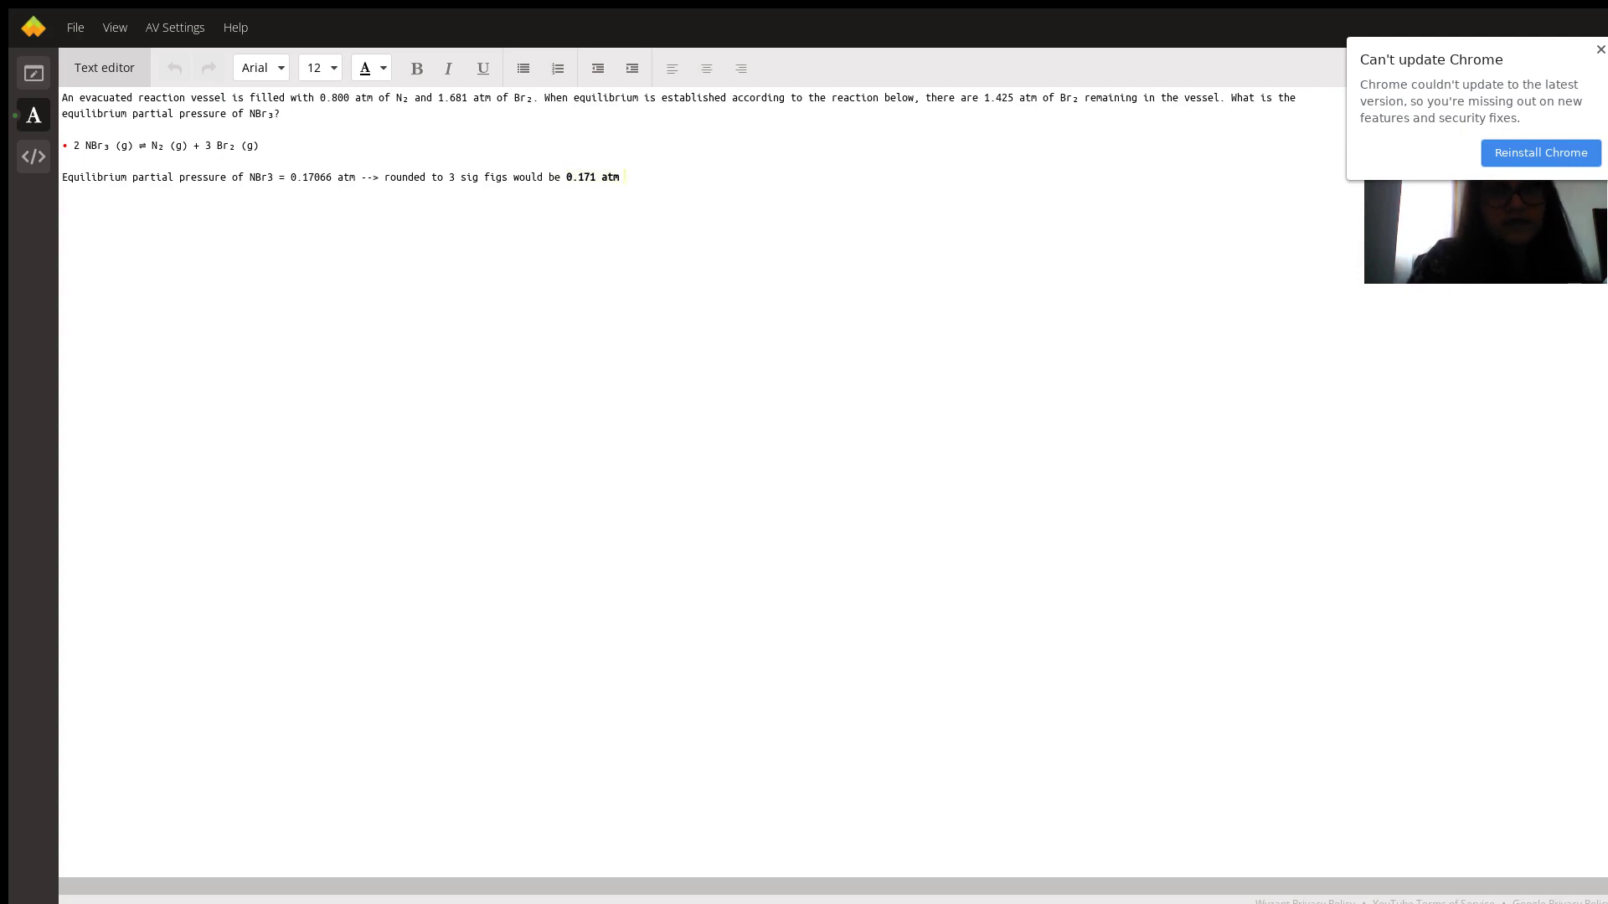